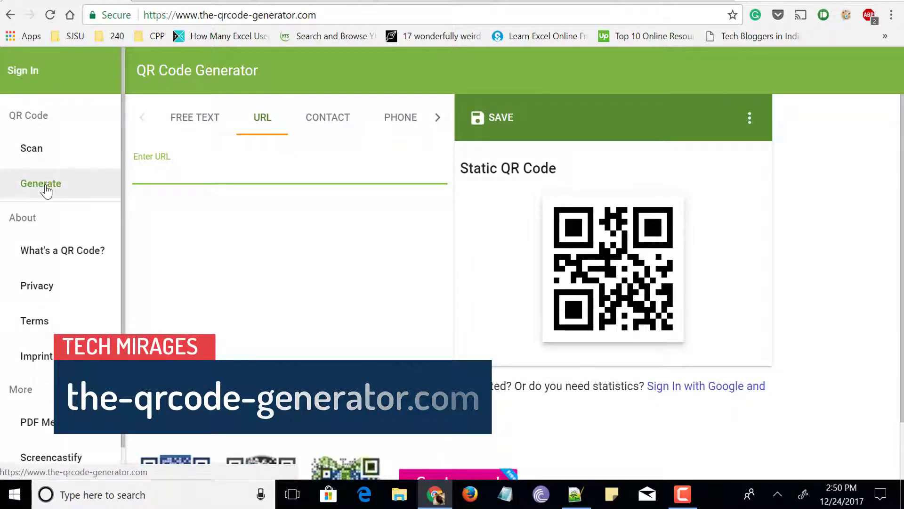
# - Look through the Free Text, URL, Contact, Phone and SMS QR code types
pyautogui.click(193, 118)
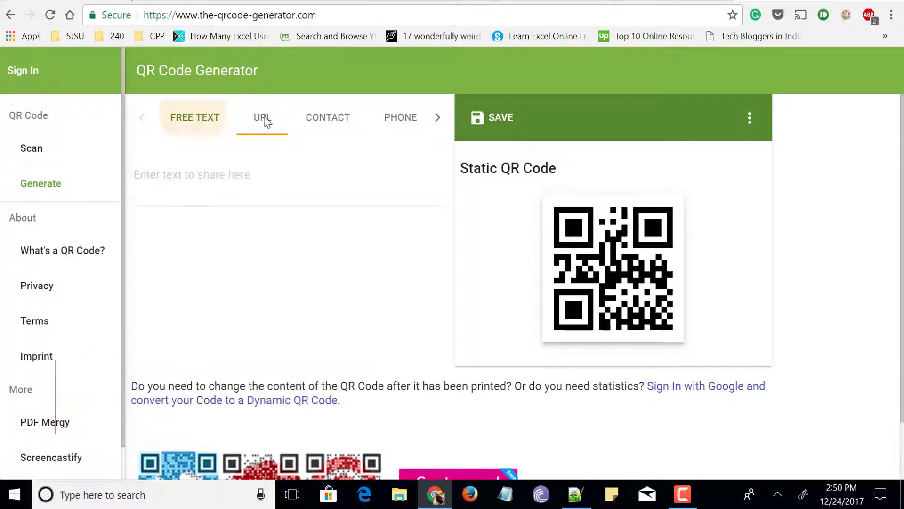
pyautogui.click(322, 118)
pyautogui.click(401, 117)
pyautogui.click(432, 119)
pyautogui.click(386, 125)
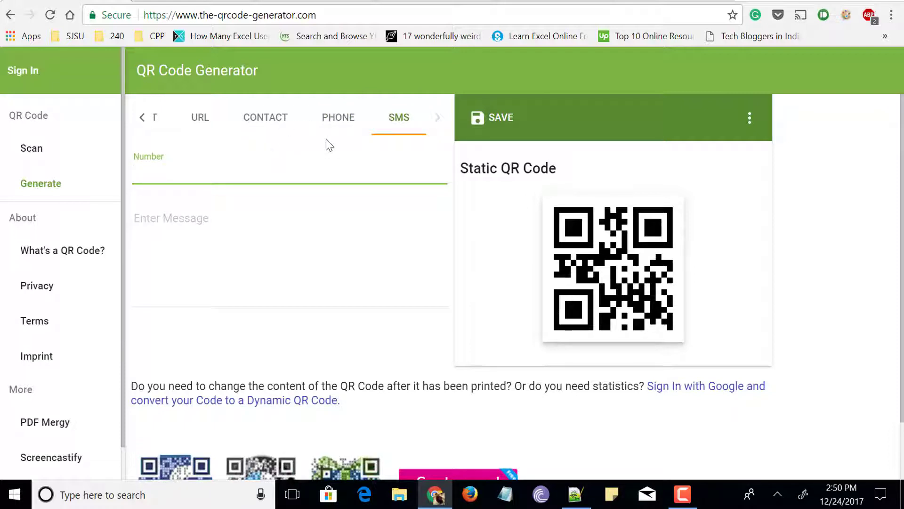
pyautogui.click(210, 134)
pyautogui.write('https://')
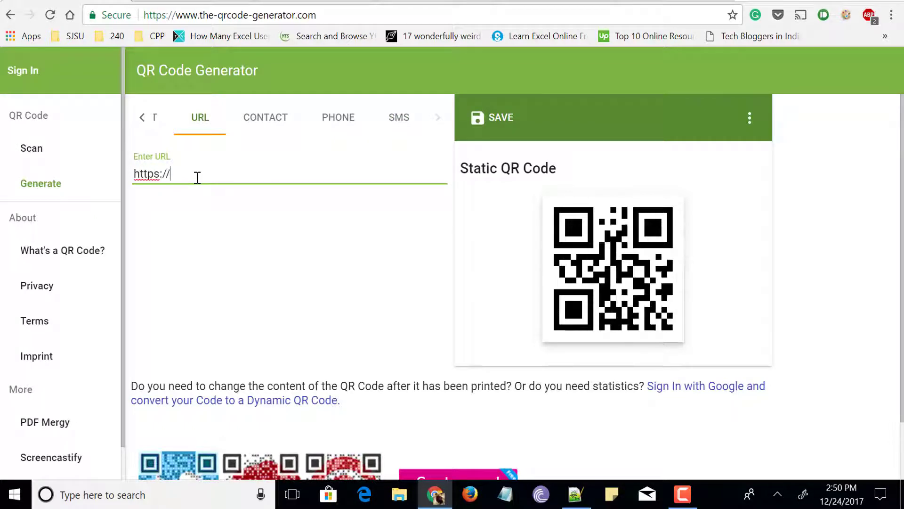
pyautogui.write('www.google.com')
pyautogui.click(262, 278)
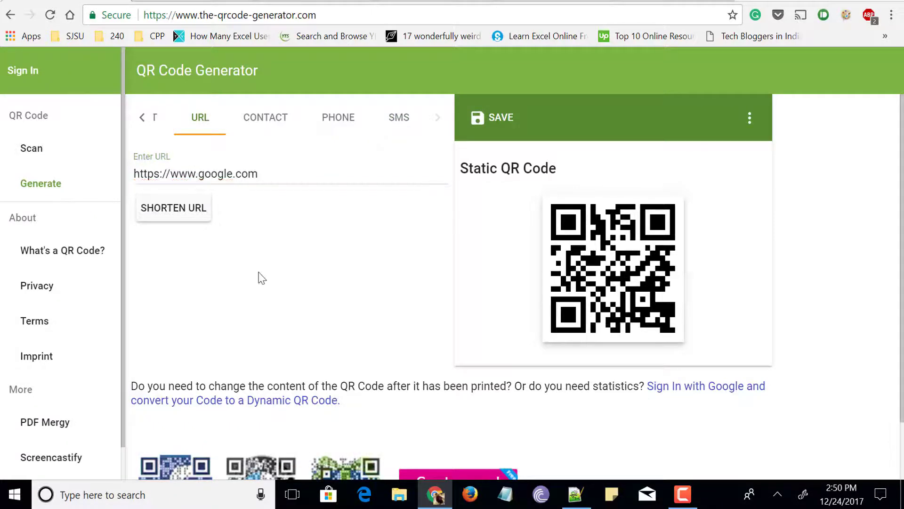
pyautogui.click(227, 178)
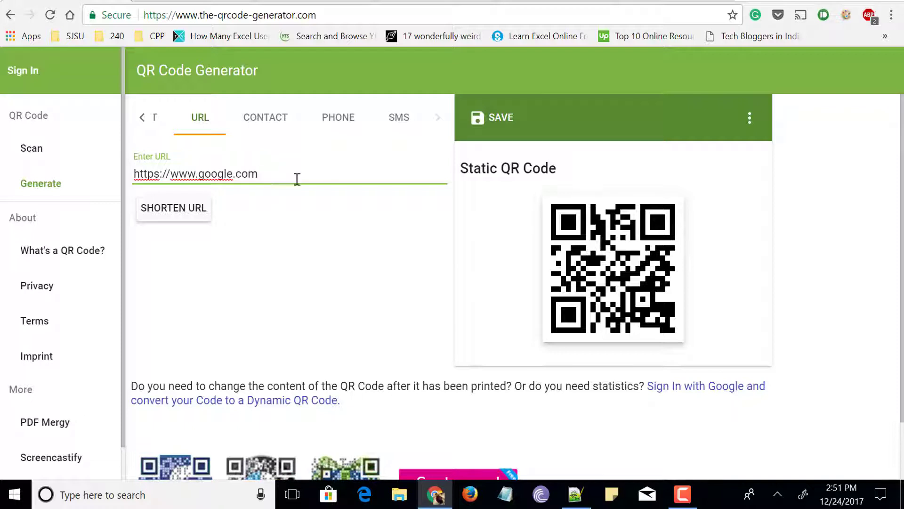
# - Save the QR code as the PNG website.png and open the downloaded image
pyautogui.click(490, 123)
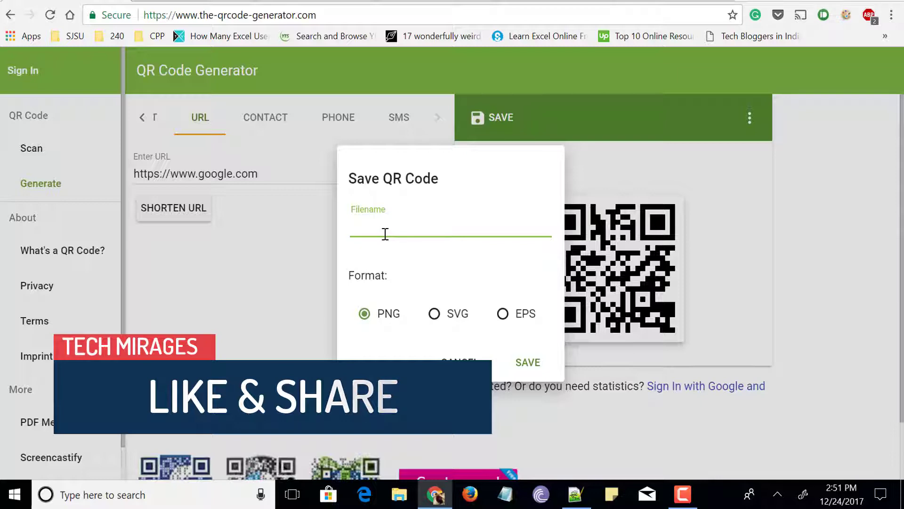
pyautogui.write('website')
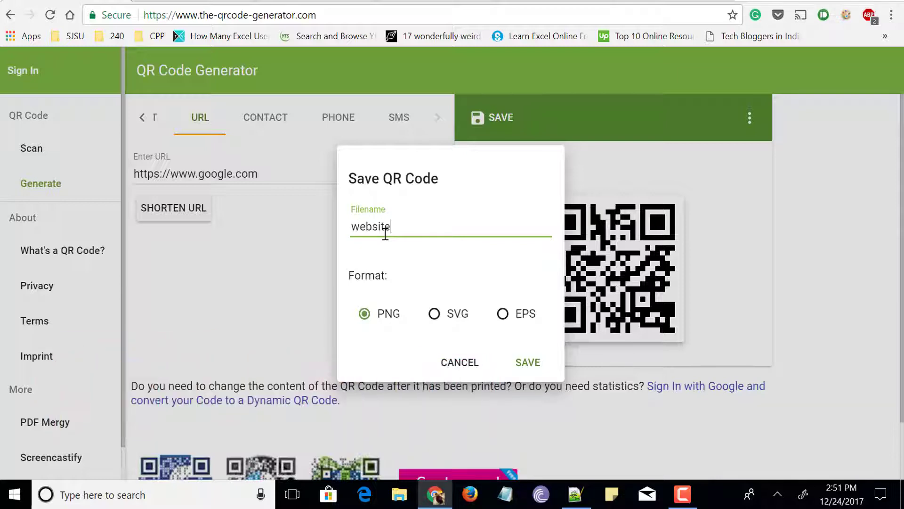
pyautogui.click(523, 363)
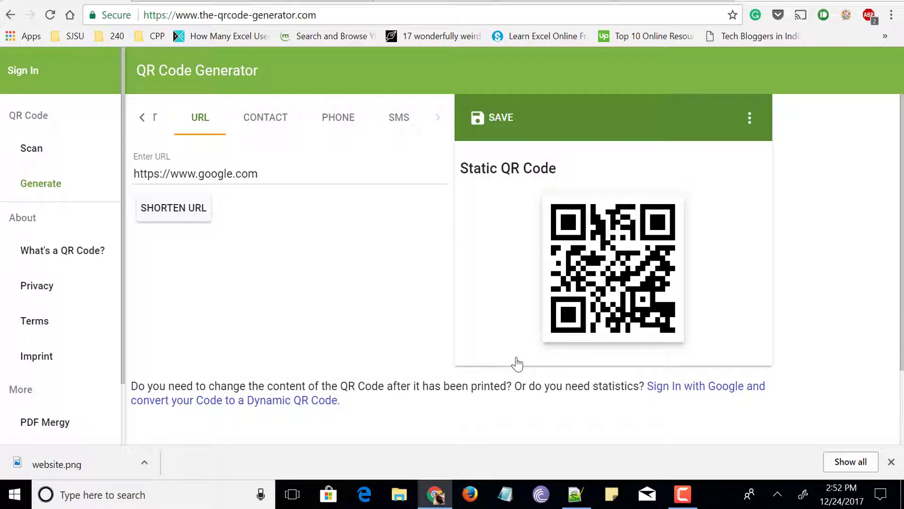
pyautogui.click(65, 464)
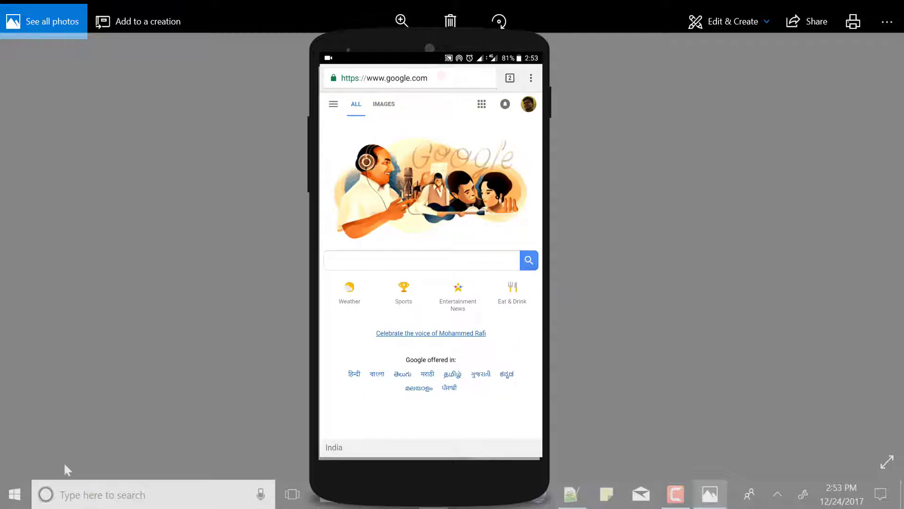
# - Close the Photos window showing website.png with Alt+F4 to return to Chrome
pyautogui.hotkey('alt', 'F4')
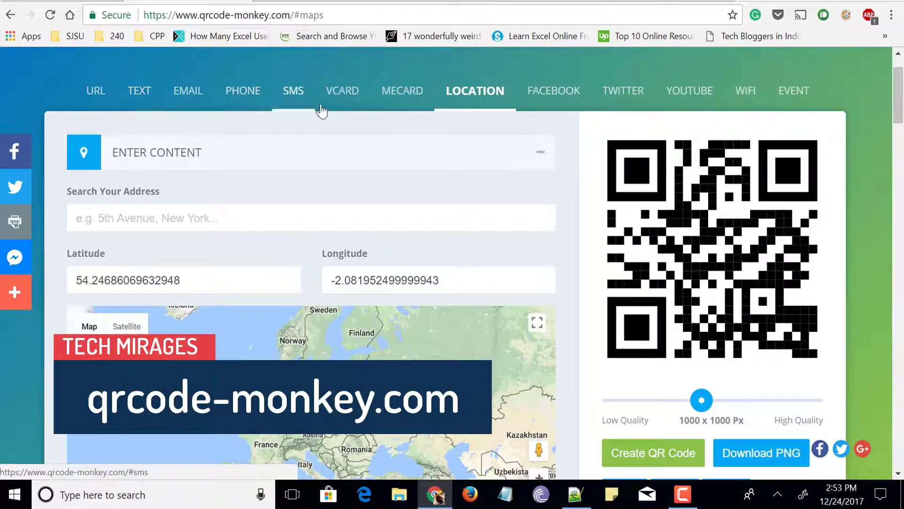
pyautogui.click(97, 91)
pyautogui.click(150, 94)
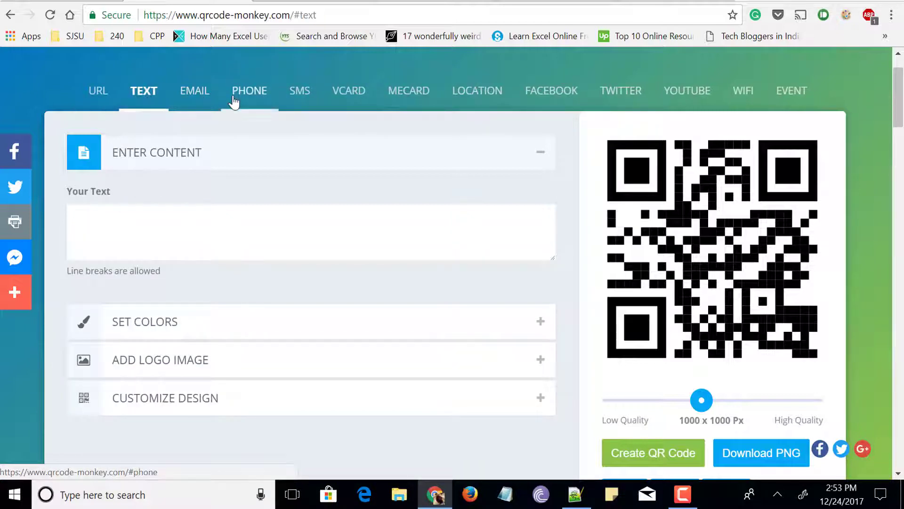
pyautogui.click(406, 94)
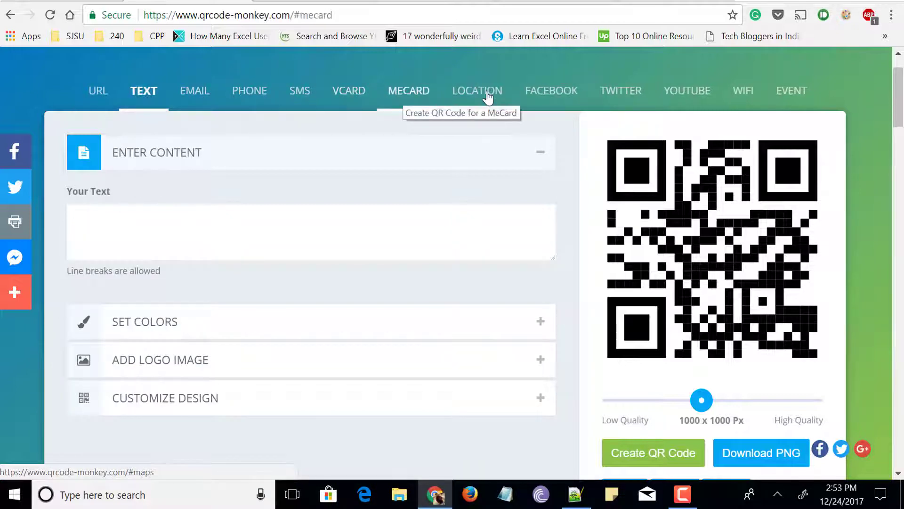
pyautogui.click(556, 94)
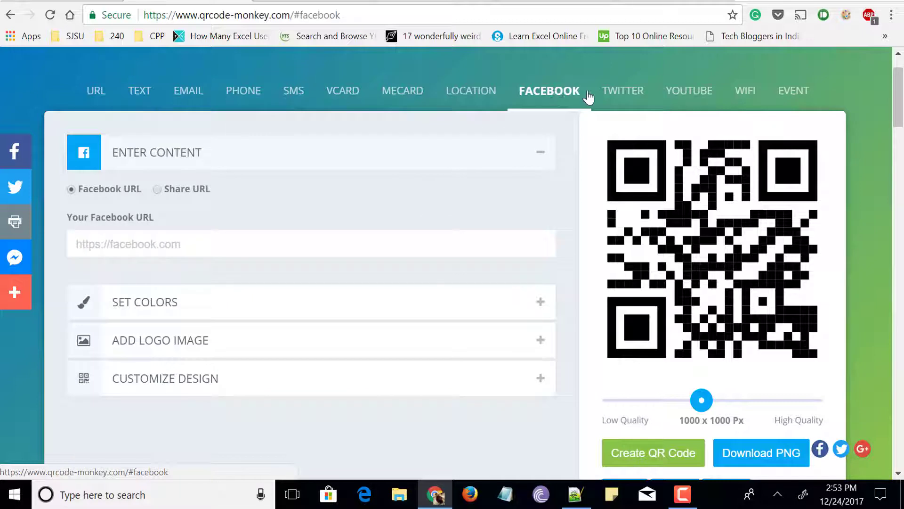
pyautogui.click(616, 92)
pyautogui.click(697, 94)
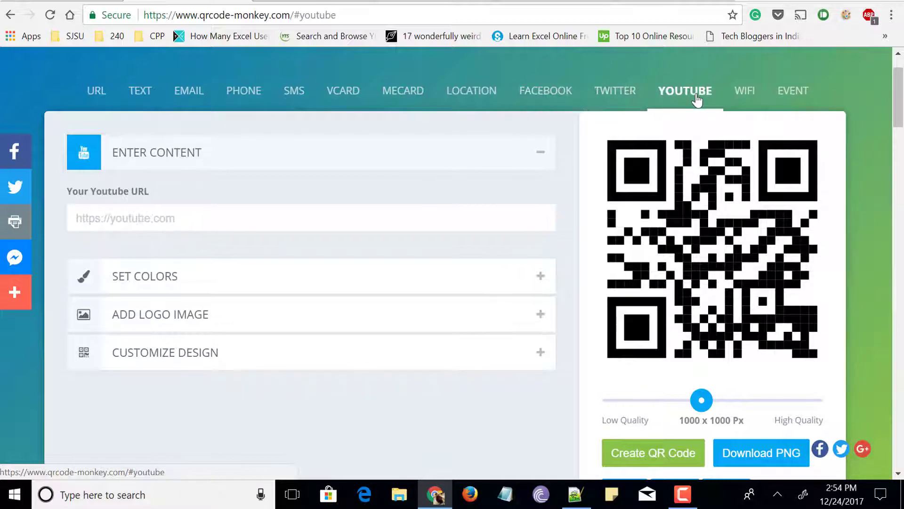
pyautogui.click(745, 100)
pyautogui.click(793, 103)
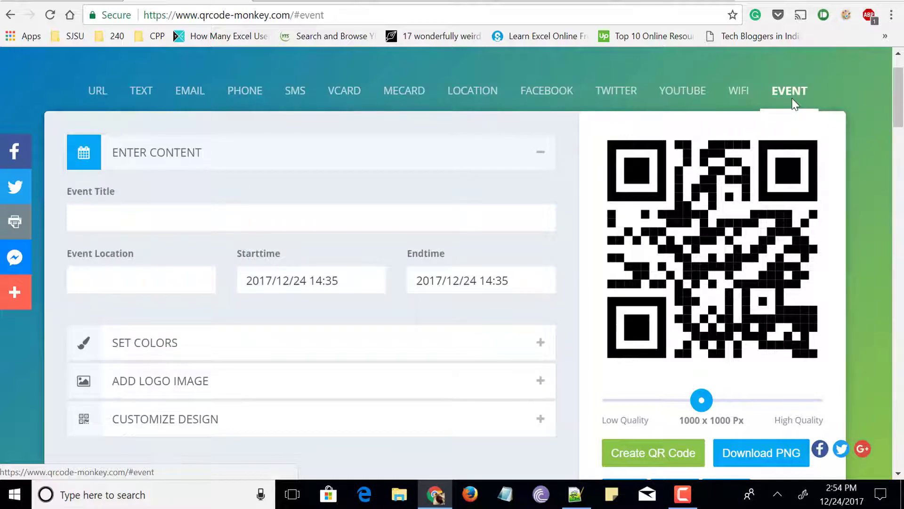
pyautogui.click(447, 89)
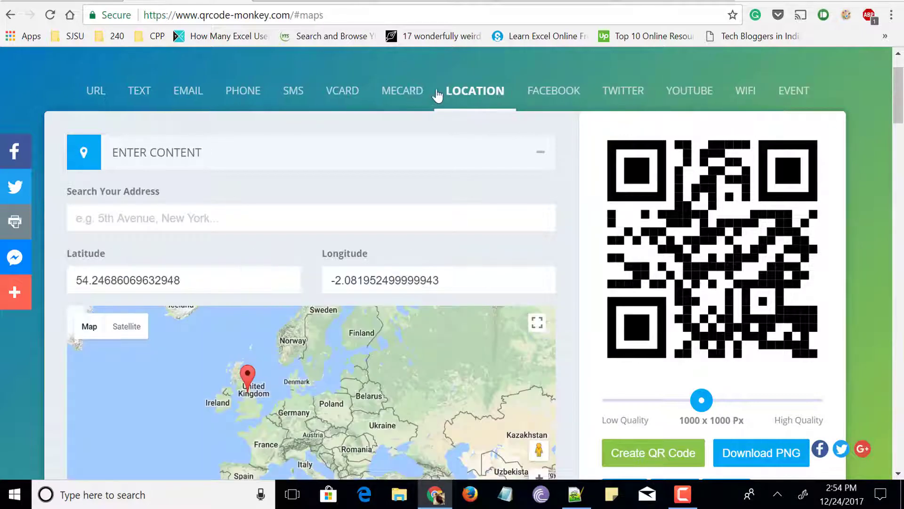
pyautogui.scroll(-3, 368, 209)
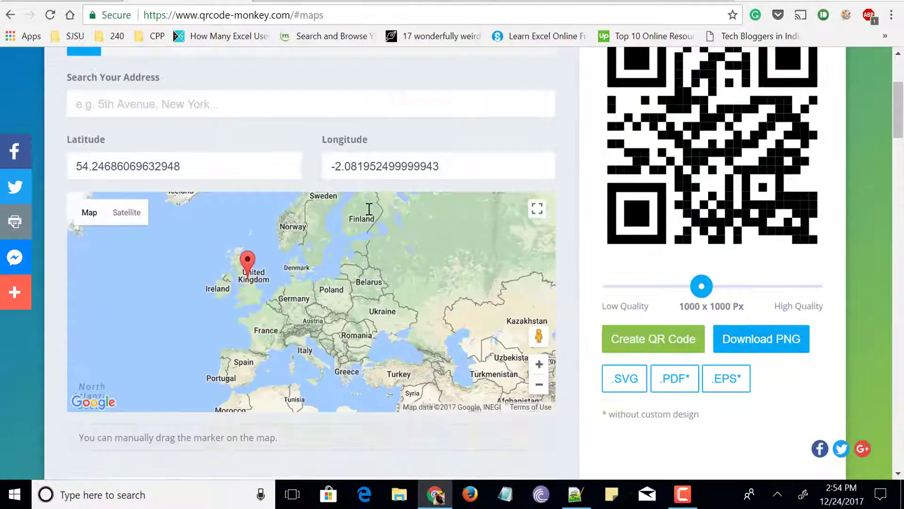
pyautogui.scroll(2, 368, 209)
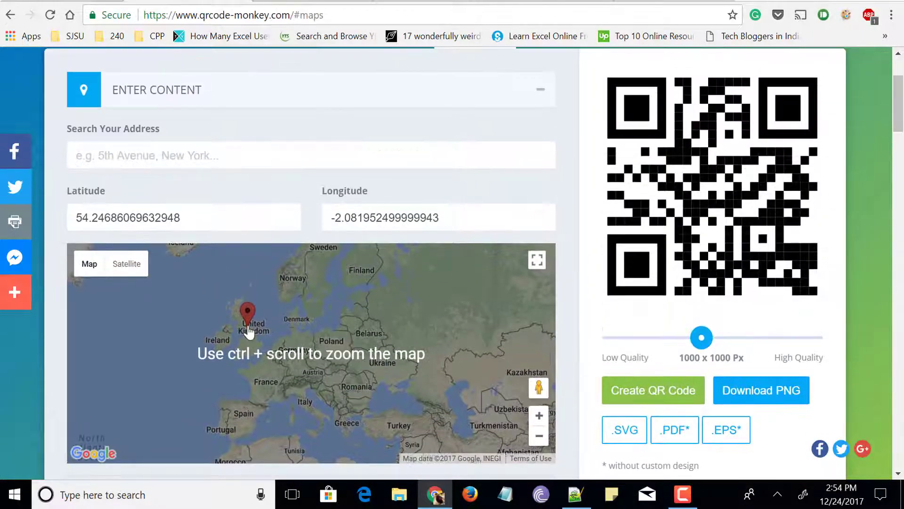
# - Type 'location' in the address search and dismiss the suggestions
pyautogui.click(179, 152)
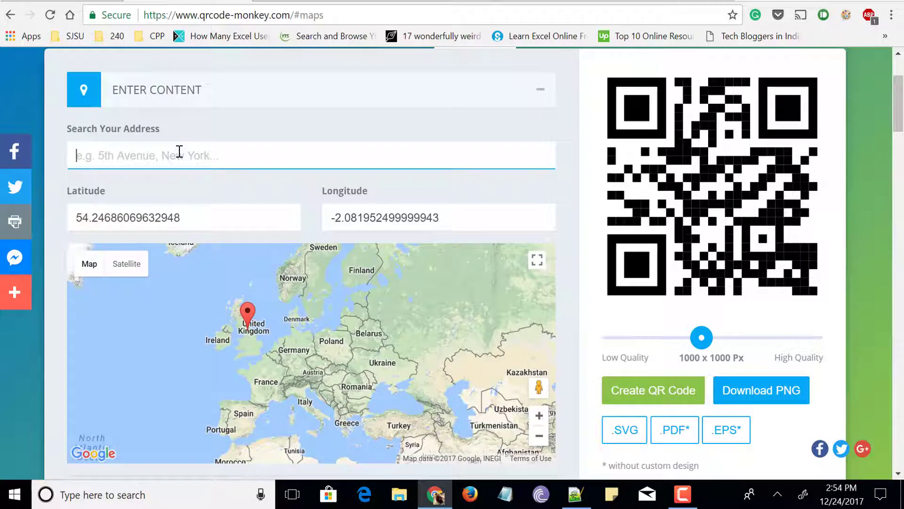
pyautogui.write('location')
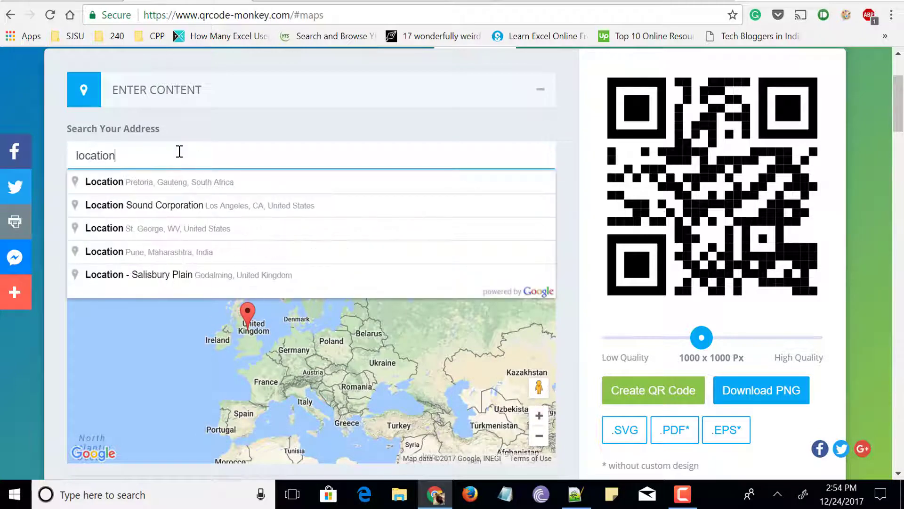
pyautogui.click(220, 141)
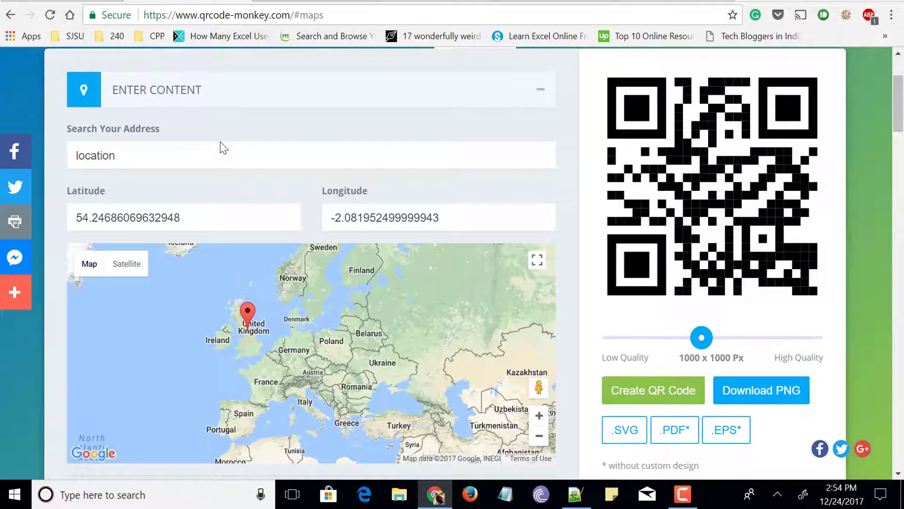
pyautogui.scroll(-2, 224, 148)
pyautogui.scroll(-4, 222, 142)
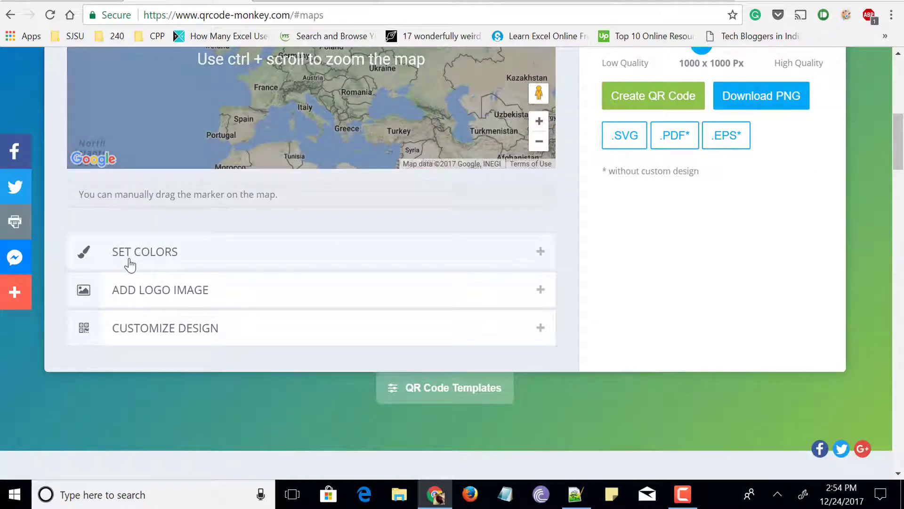
# - Expand the colour settings and add the Facebook logo to the QR code
pyautogui.click(130, 254)
pyautogui.scroll(-7, 130, 265)
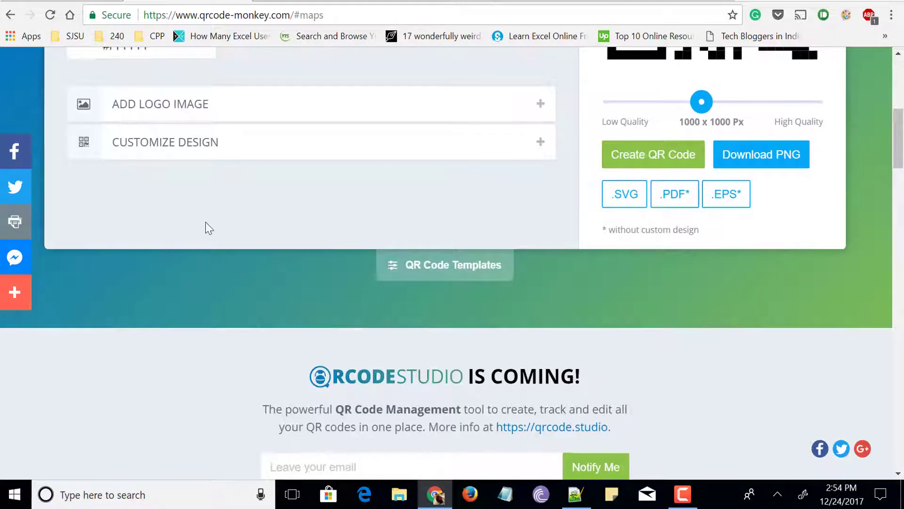
pyautogui.scroll(4, 202, 226)
pyautogui.click(162, 305)
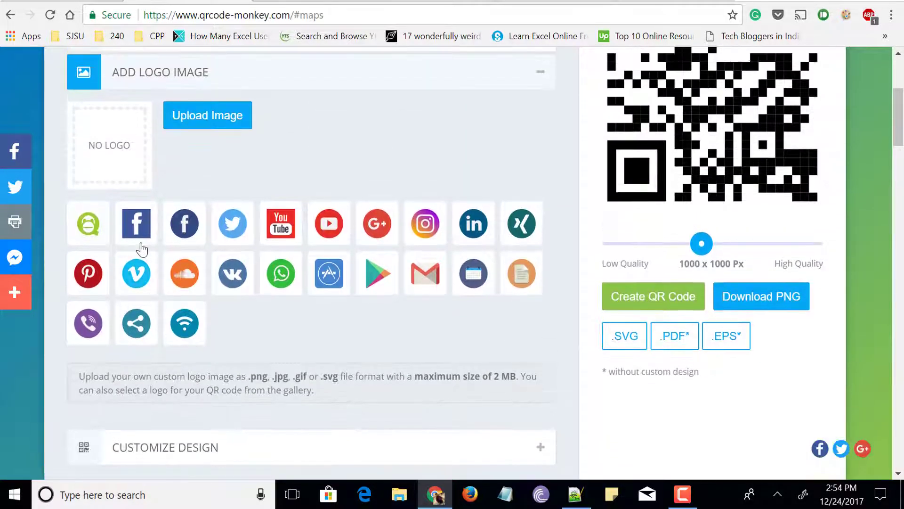
pyautogui.click(137, 238)
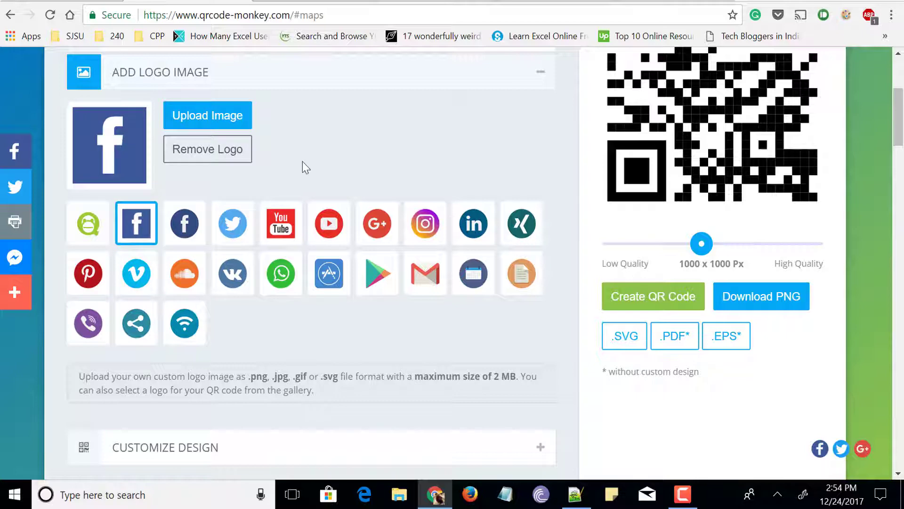
# - Give the QR code's eye frames the rounded square shape
pyautogui.scroll(-5, 302, 162)
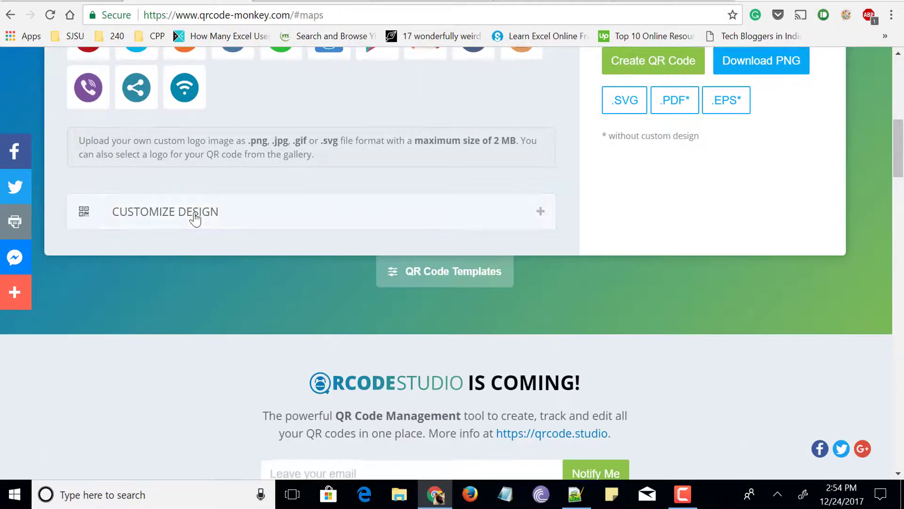
pyautogui.click(195, 217)
pyautogui.scroll(-5, 193, 216)
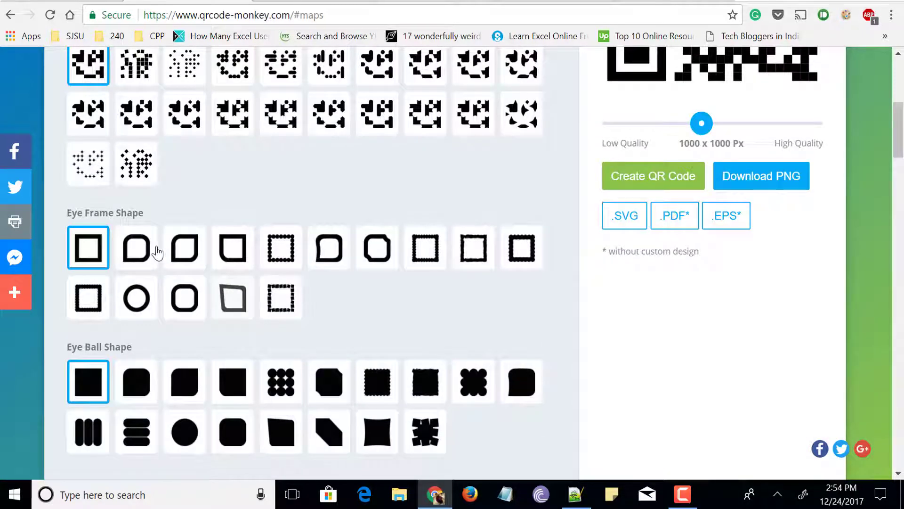
pyautogui.click(137, 246)
pyautogui.scroll(7, 223, 200)
pyautogui.scroll(-3, 377, 238)
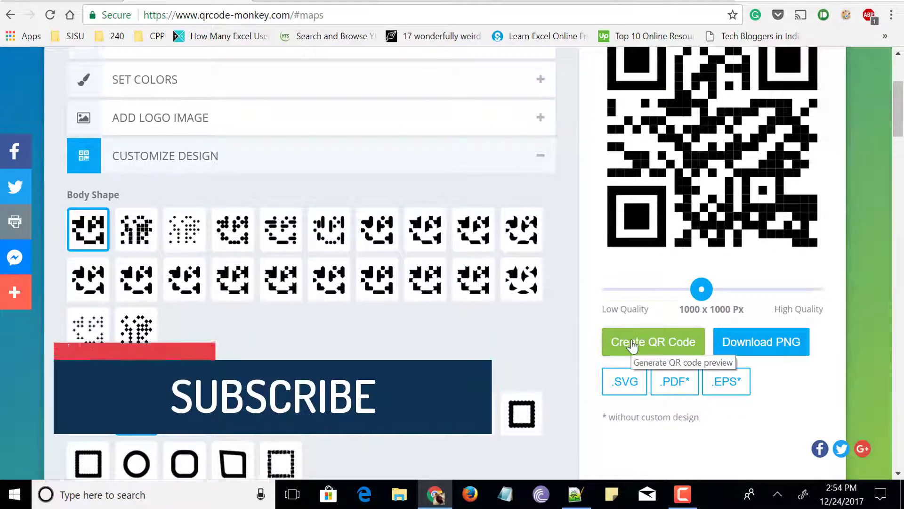
# - Regenerate the QR preview and set the output size to 2000 x 2000 Px
pyautogui.click(633, 345)
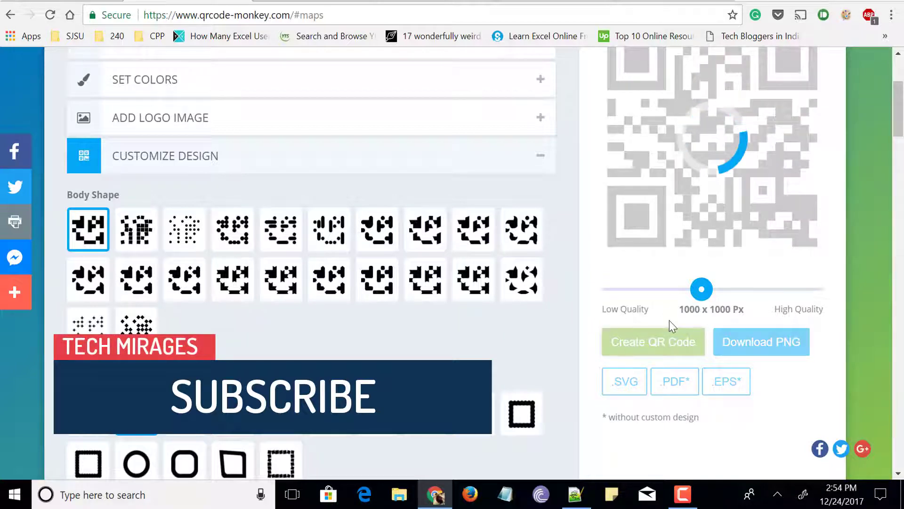
pyautogui.click(819, 289)
pyautogui.scroll(2, 480, 353)
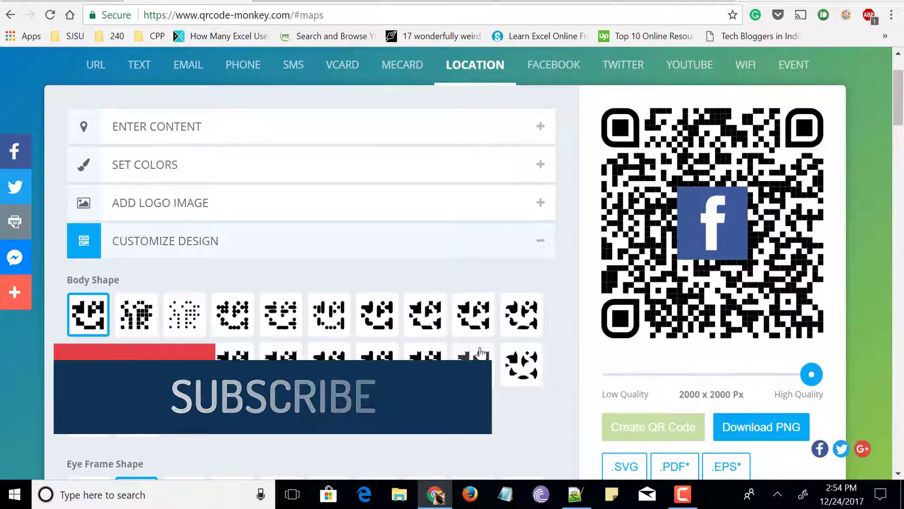
pyautogui.scroll(-1, 481, 352)
# - Remove the Facebook logo and regenerate the code at 400 x 400 Px
pyautogui.click(230, 173)
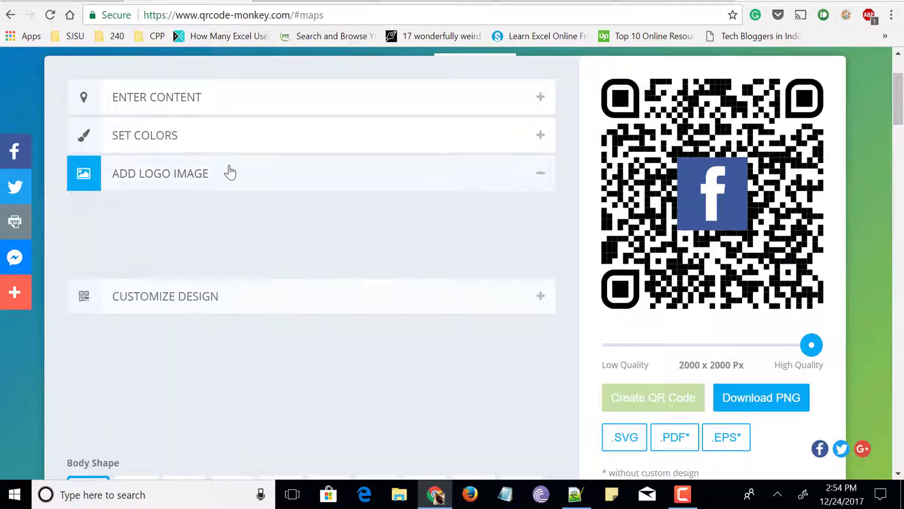
pyautogui.click(200, 253)
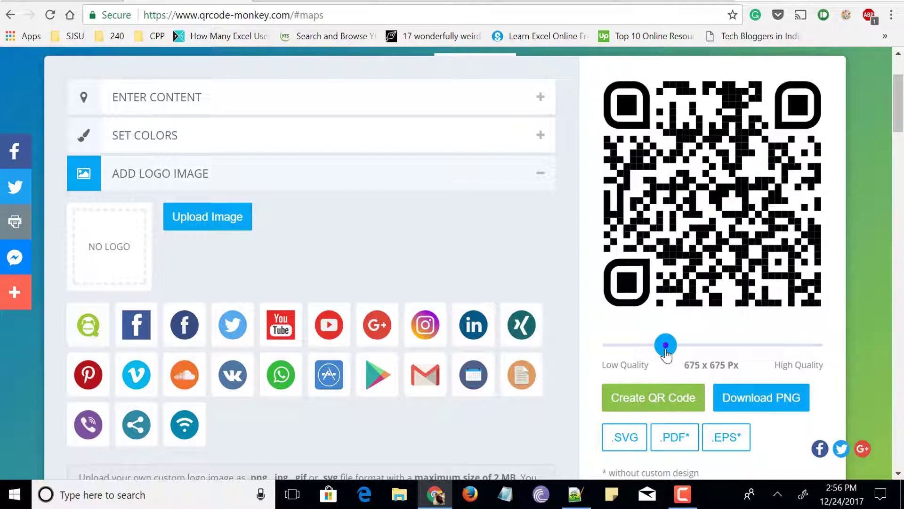
pyautogui.moveTo(664, 349); pyautogui.dragTo(635, 349)
pyautogui.click(630, 402)
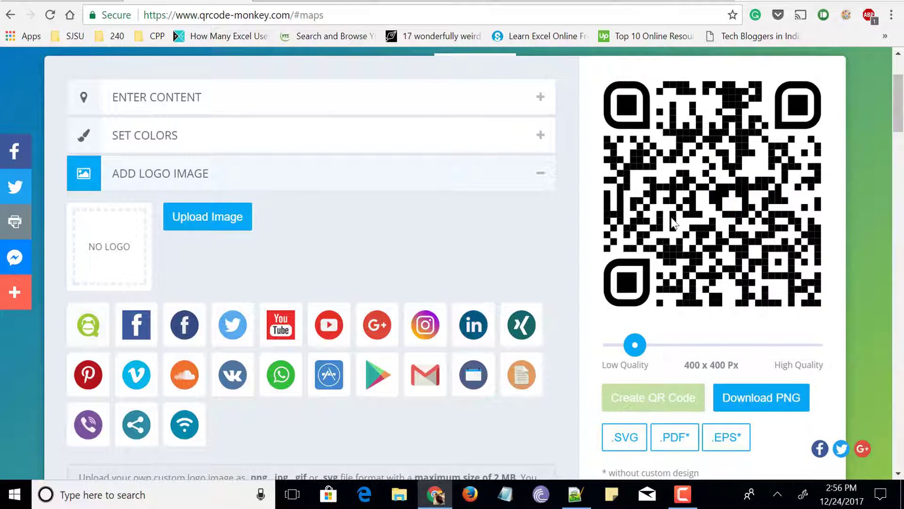
# - Drop the QR Code Monkey output size to 200 x 200 Px
pyautogui.press('Home')
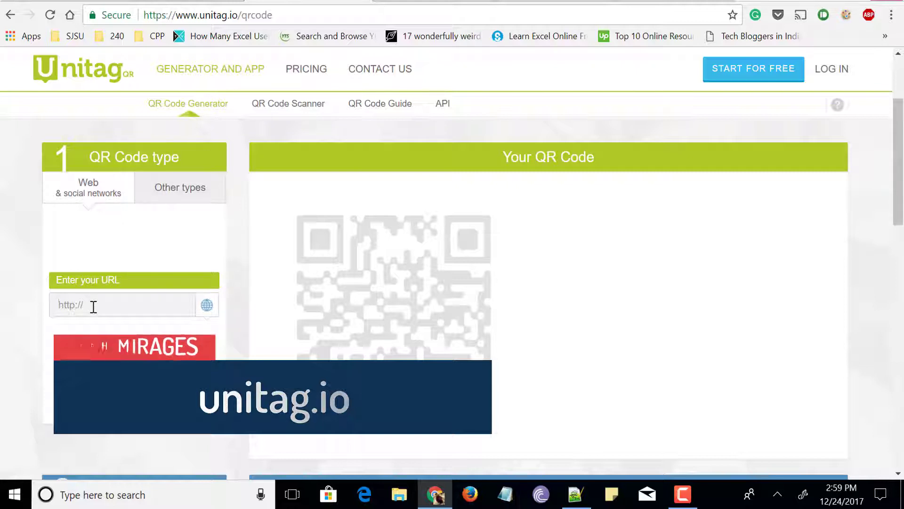
# - Generate a Unitag text QR code containing 'Hello!!'
pyautogui.click(172, 187)
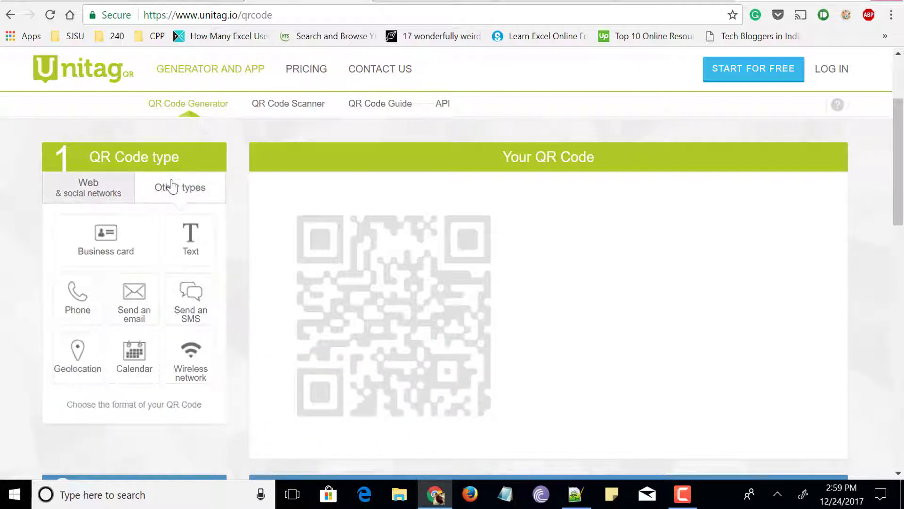
pyautogui.click(191, 242)
pyautogui.click(145, 276)
pyautogui.write('Hello!!')
pyautogui.click(140, 408)
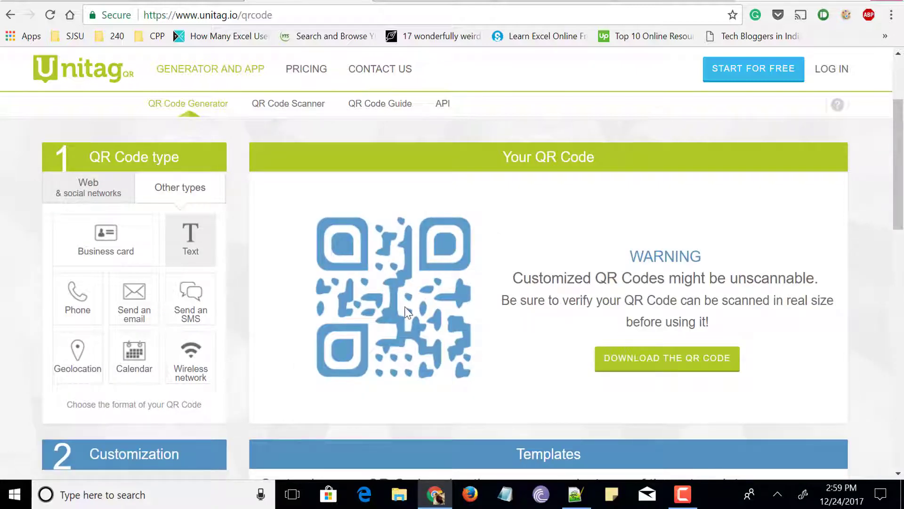
# - Browse the colour, shape, logo, eye colour and background customization options, then refresh the preview
pyautogui.scroll(-8, 427, 296)
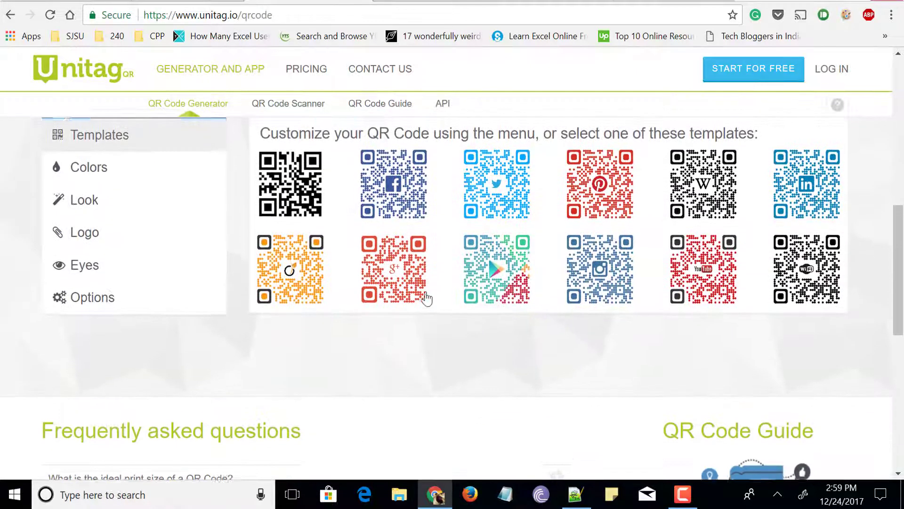
pyautogui.scroll(1, 426, 298)
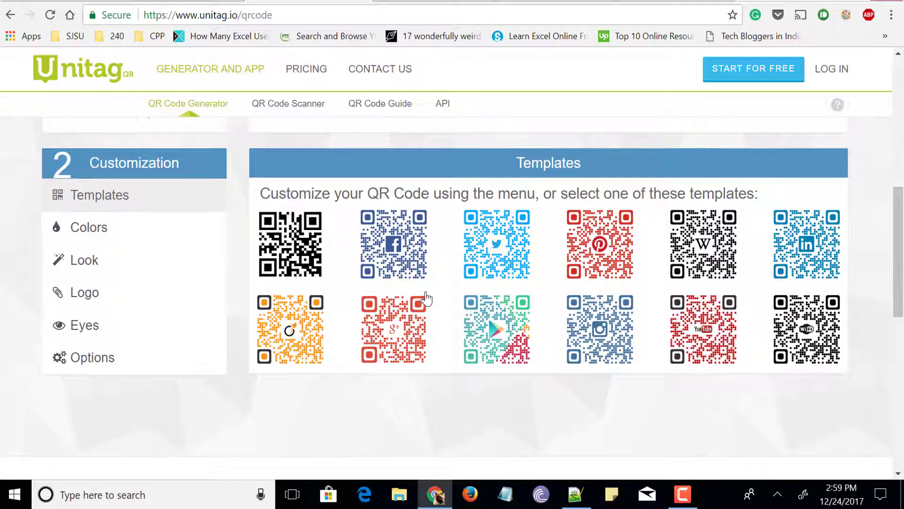
pyautogui.click(146, 232)
pyautogui.click(121, 266)
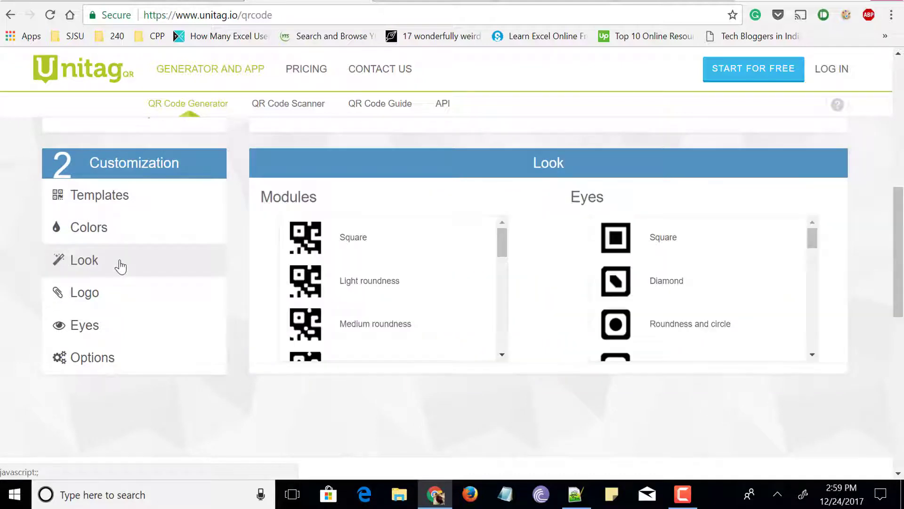
pyautogui.click(114, 299)
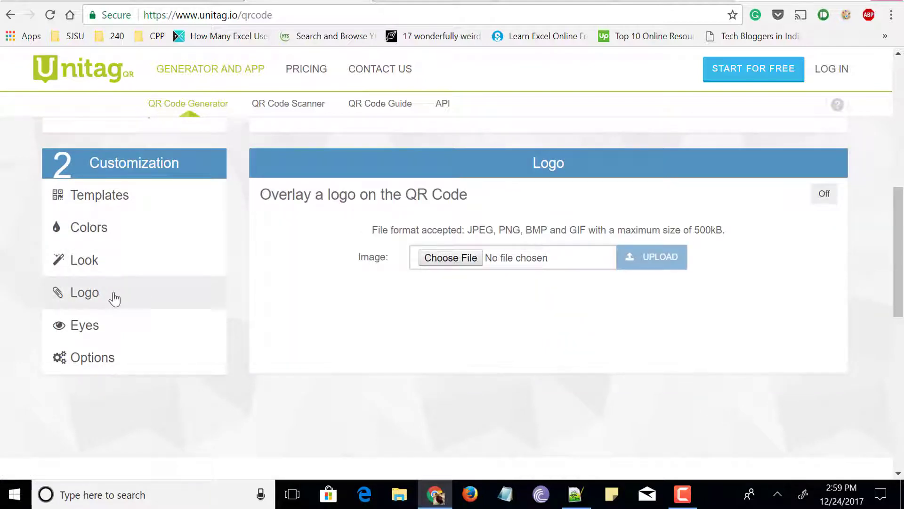
pyautogui.click(88, 337)
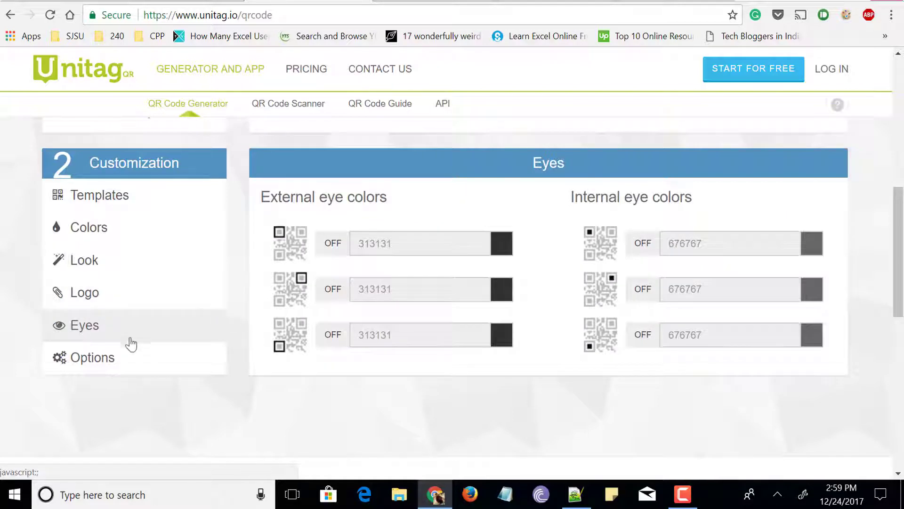
pyautogui.click(121, 354)
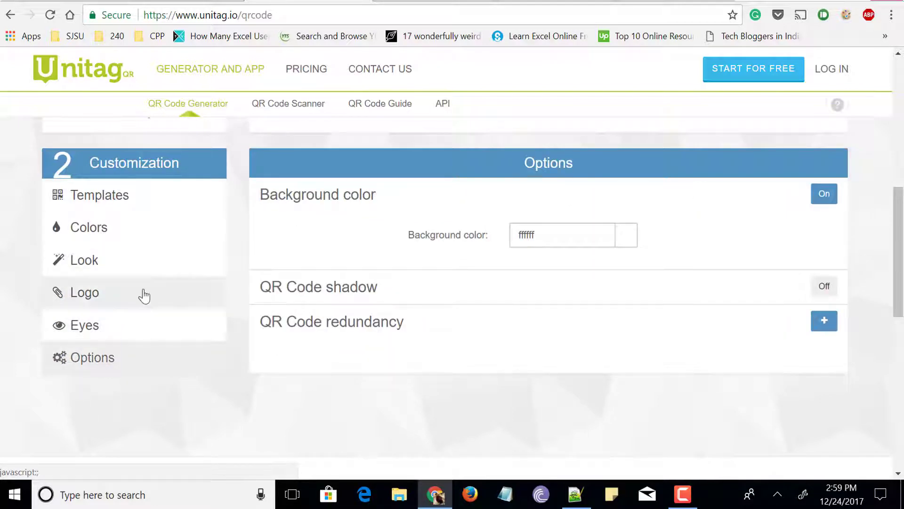
pyautogui.click(142, 207)
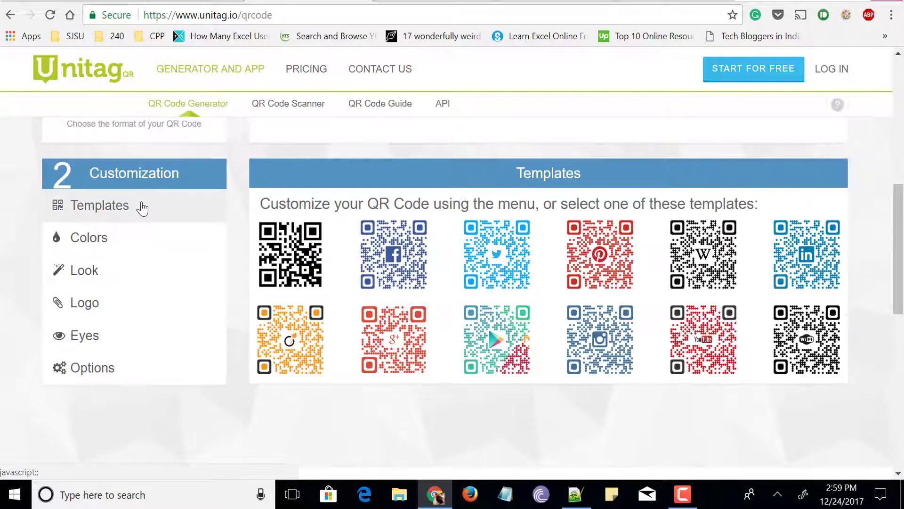
pyautogui.click(497, 260)
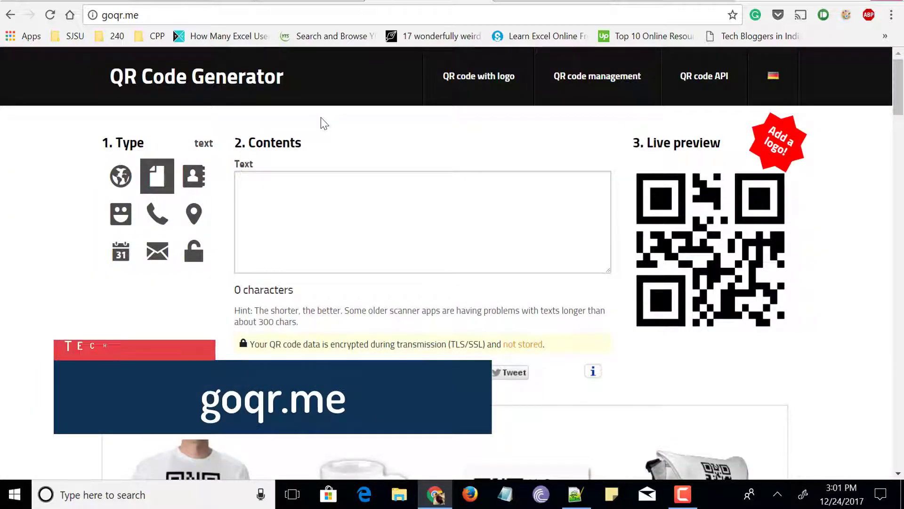
# - Cycle through goqr.me's URL, text, vCard, geolocation and email types, ending on Event
pyautogui.click(121, 176)
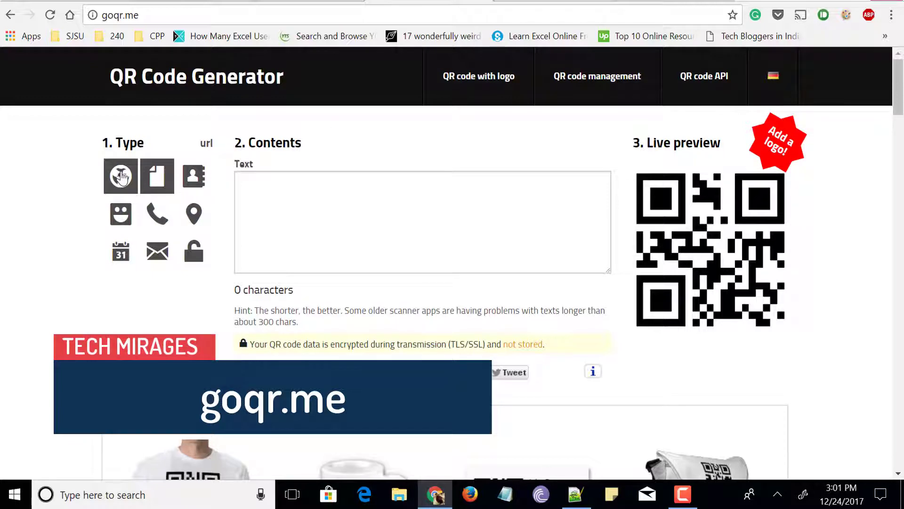
pyautogui.click(160, 182)
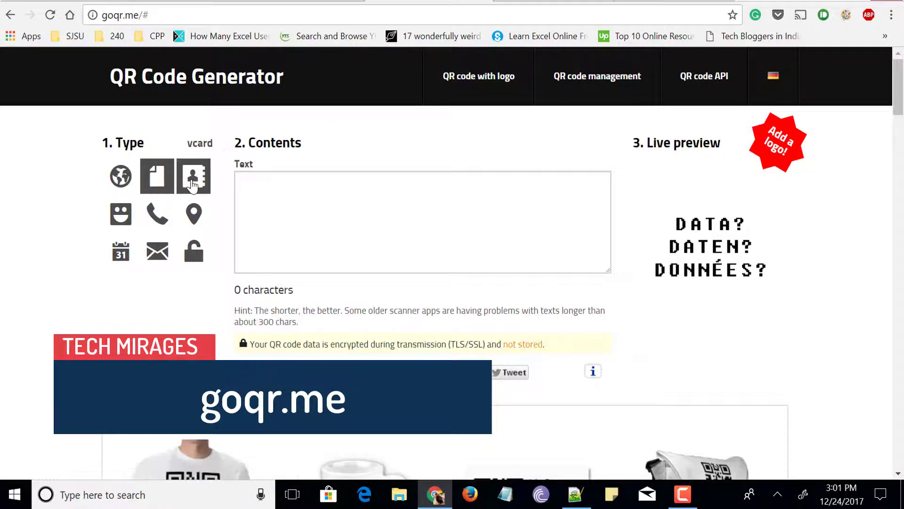
pyautogui.click(193, 185)
pyautogui.click(194, 214)
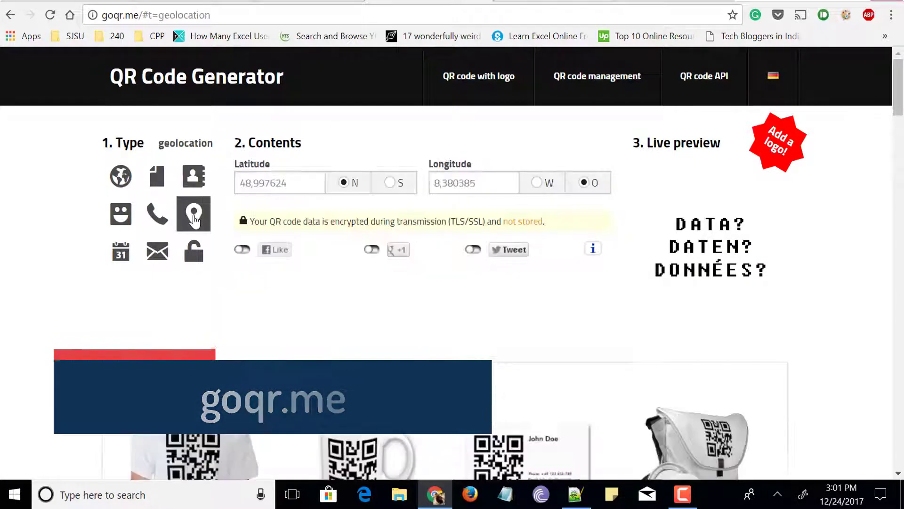
pyautogui.click(157, 251)
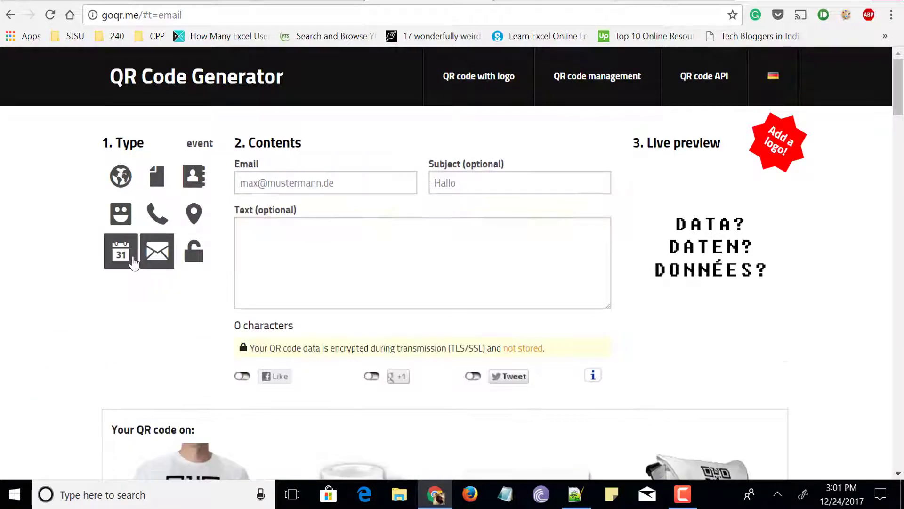
pyautogui.click(133, 261)
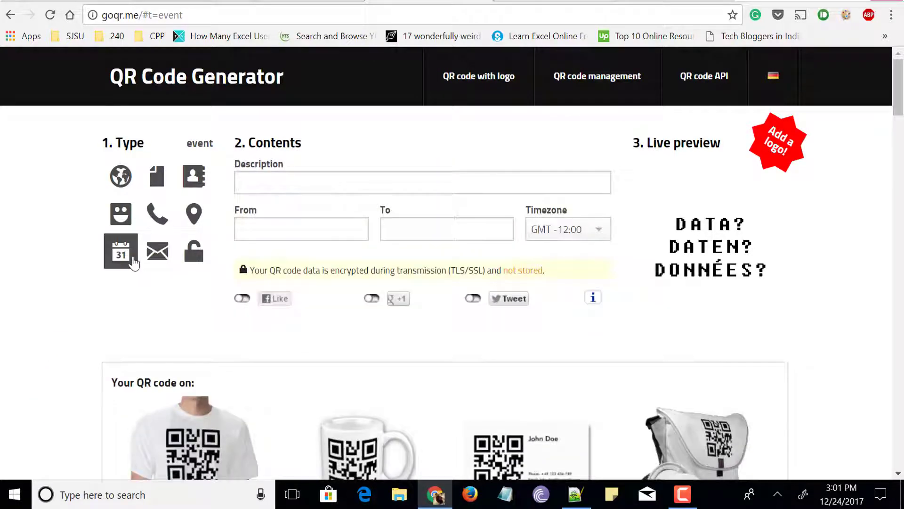
# - Describe the event as 'event', running from 6 December to 14 December 2017
pyautogui.click(268, 183)
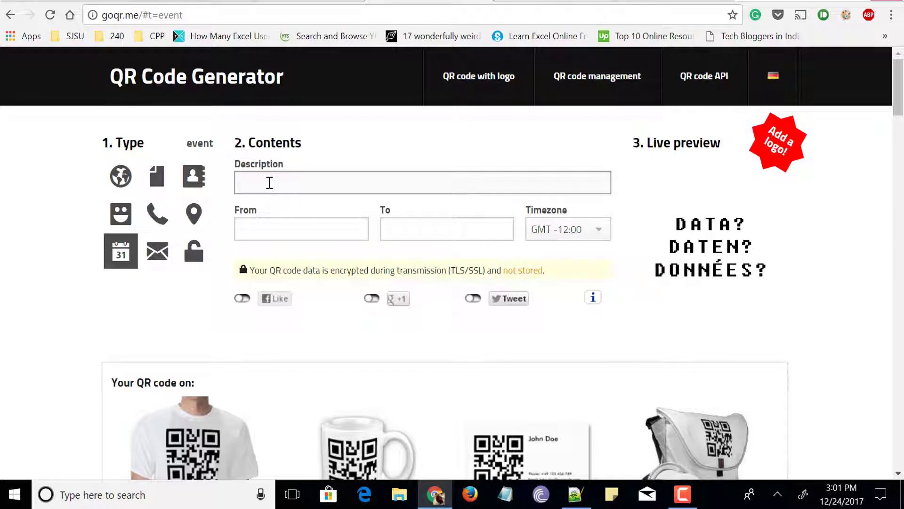
pyautogui.write('event')
pyautogui.click(262, 223)
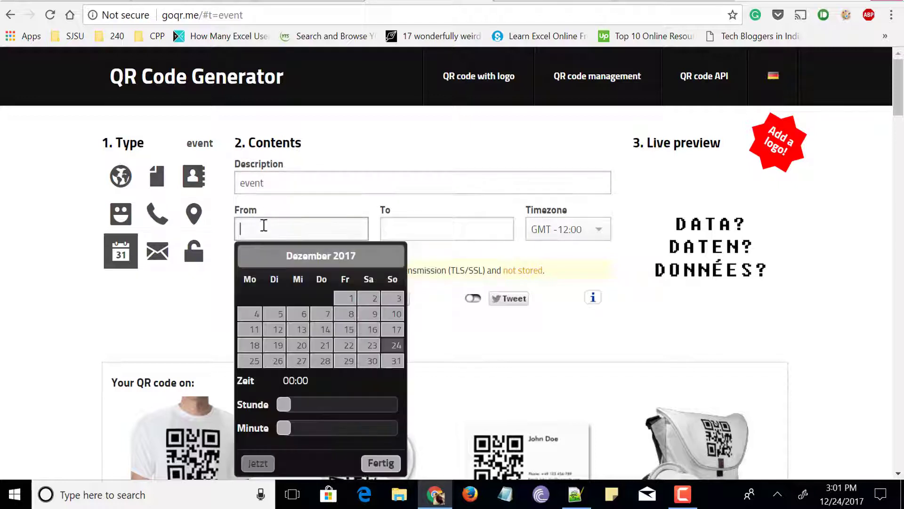
pyautogui.click(303, 314)
pyautogui.click(434, 236)
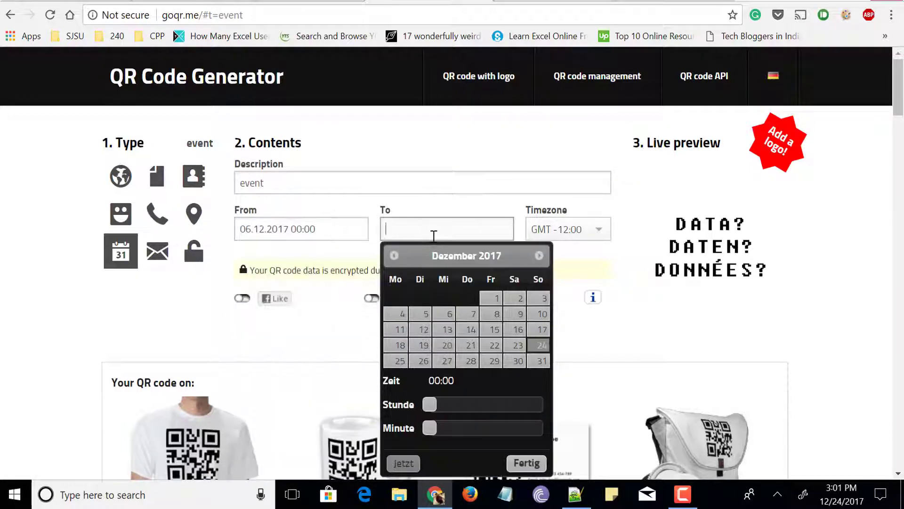
pyautogui.click(469, 332)
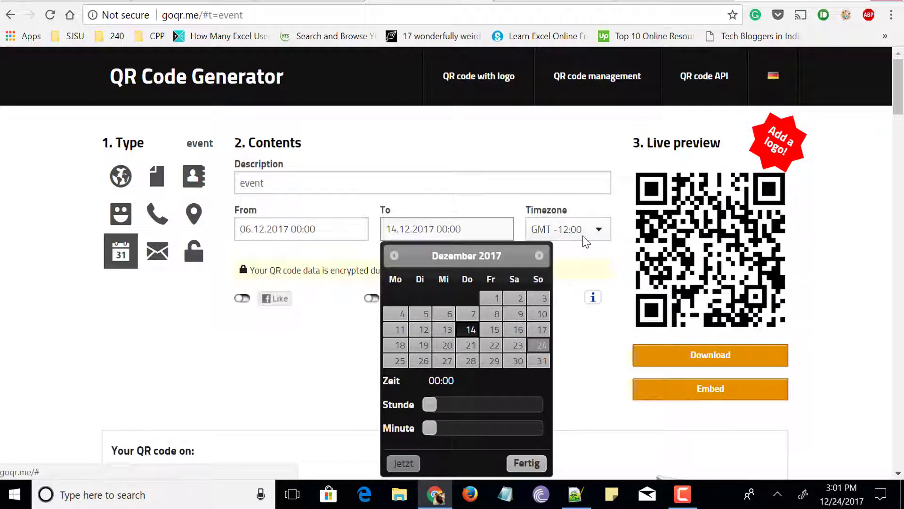
pyautogui.click(291, 382)
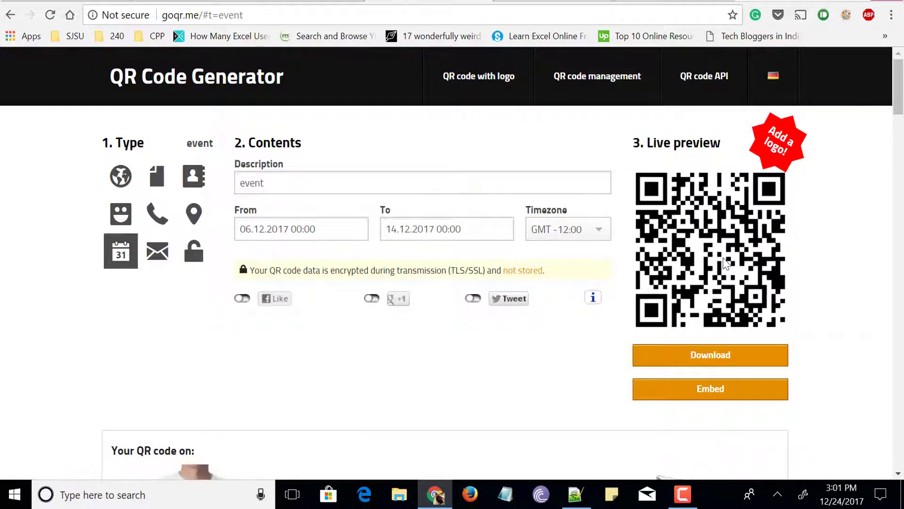
# - Download the event QR code as qrcode.png at size 200 and open it
pyautogui.click(698, 356)
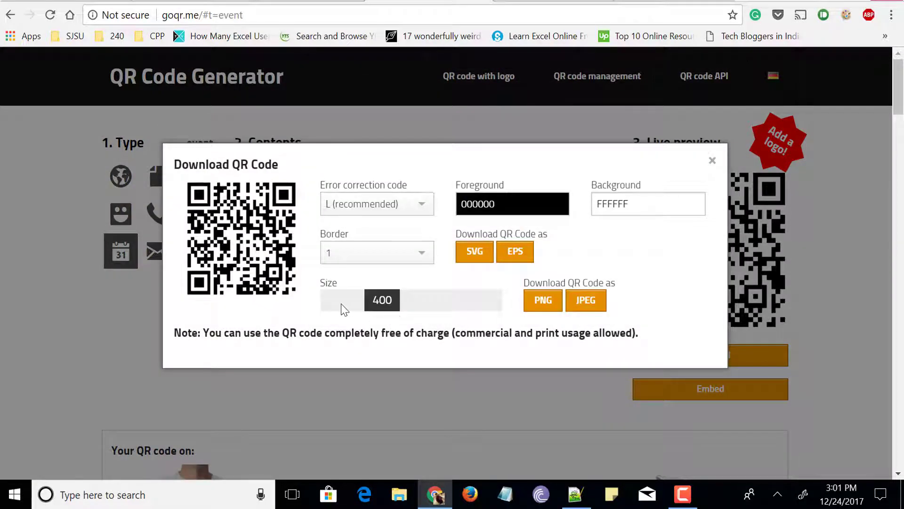
pyautogui.moveTo(344, 309); pyautogui.dragTo(335, 307)
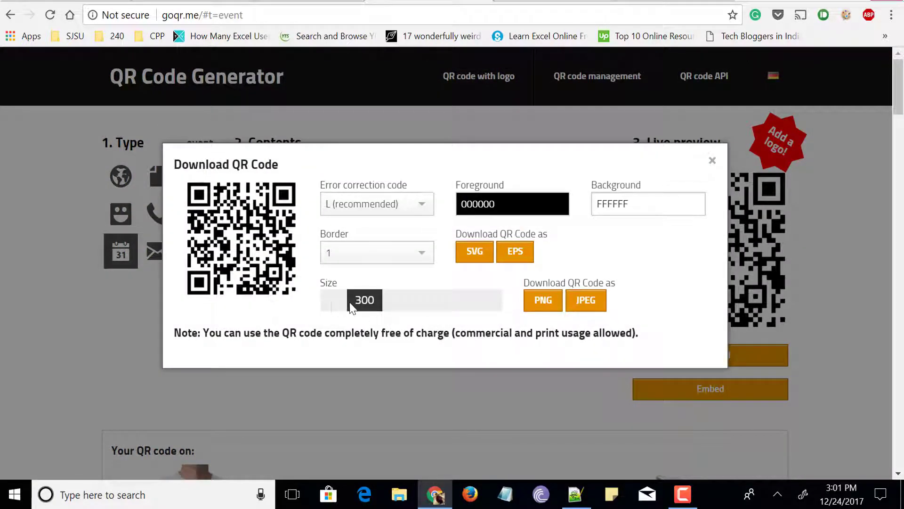
pyautogui.click(333, 306)
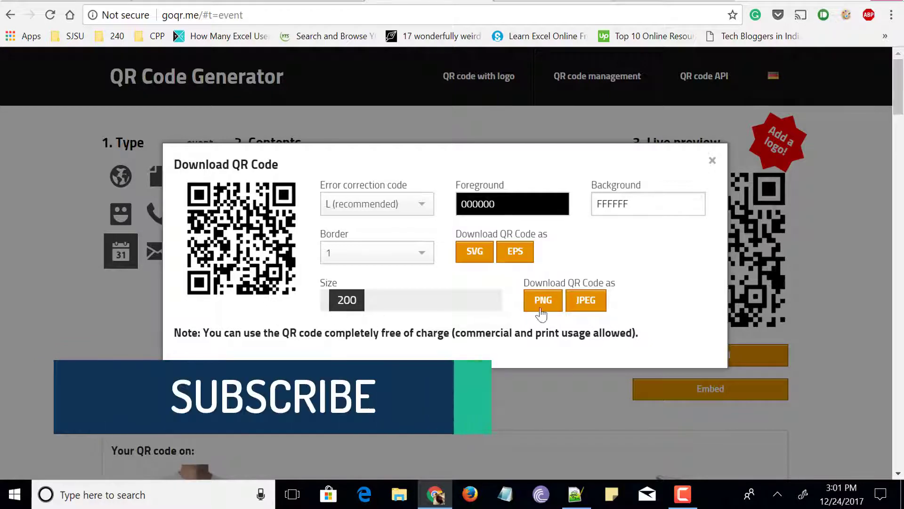
pyautogui.click(549, 303)
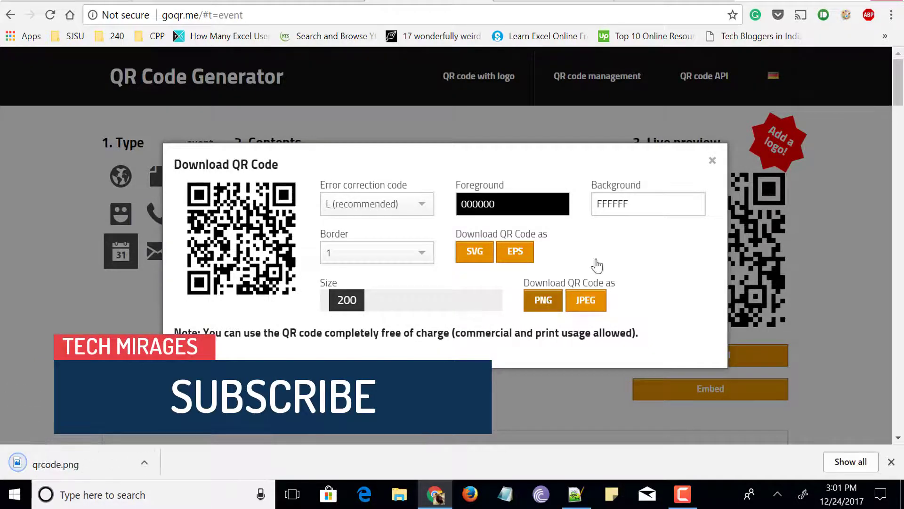
pyautogui.click(712, 161)
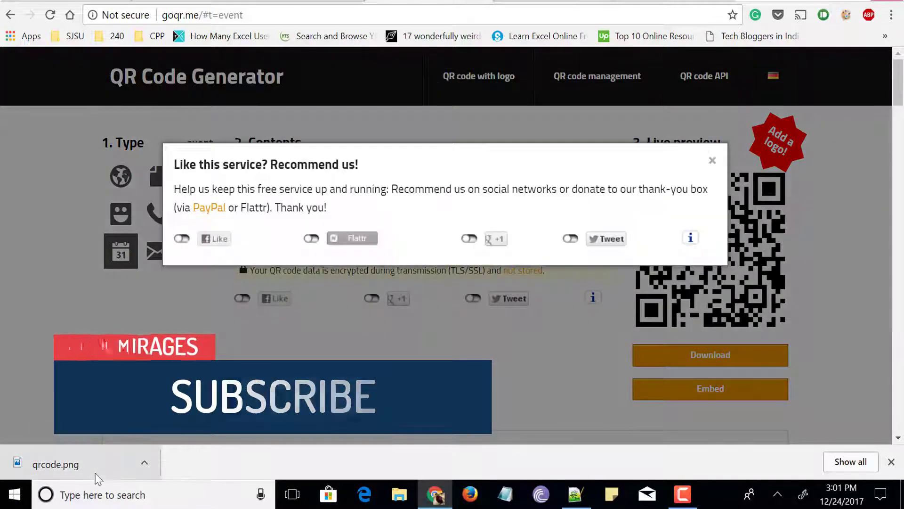
pyautogui.click(101, 466)
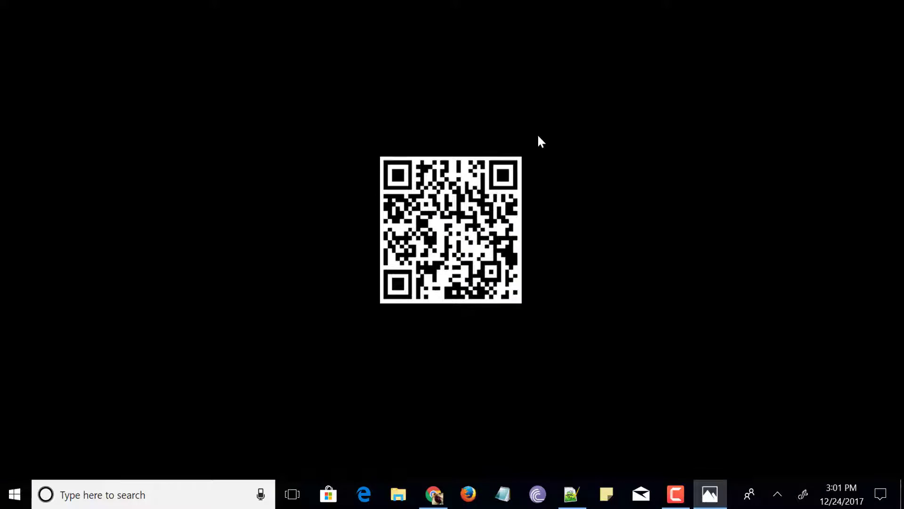
# - Close the Photos window and dismiss goqr.me's 'Recommend us' popup
pyautogui.moveTo(799, 8)
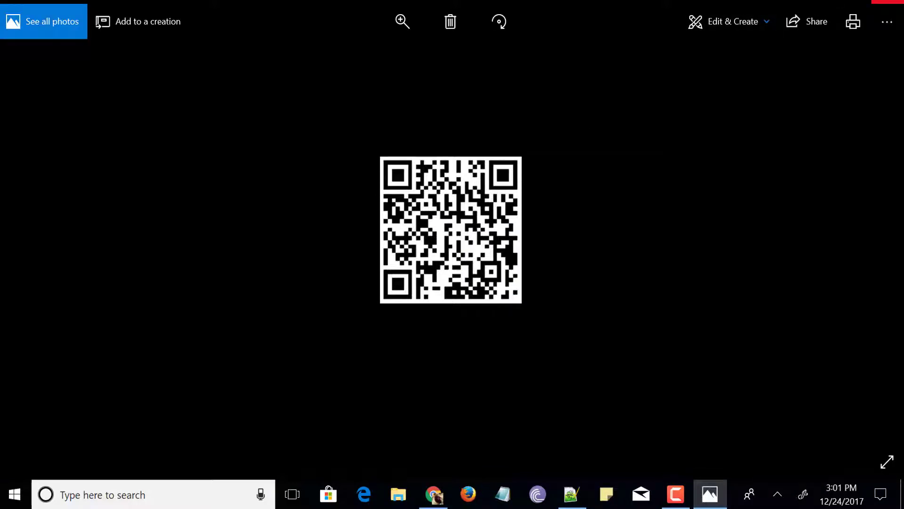
pyautogui.click(888, 2)
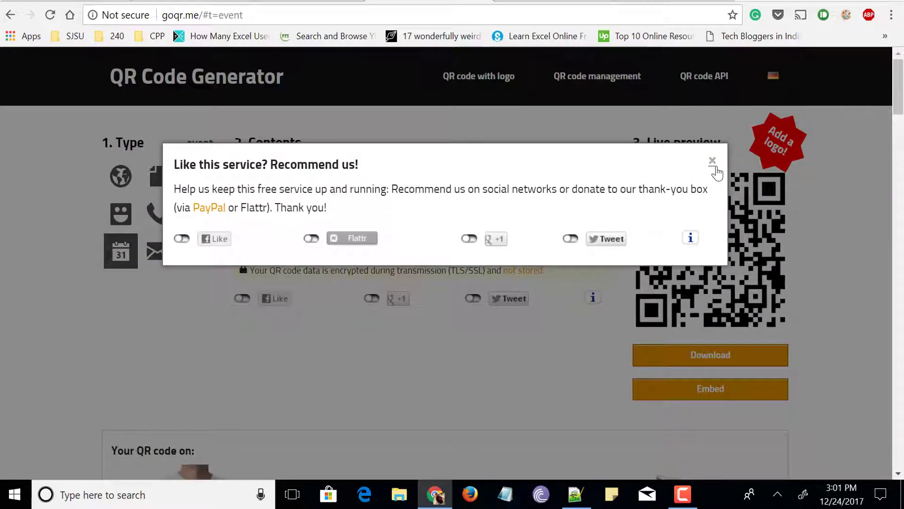
pyautogui.click(712, 161)
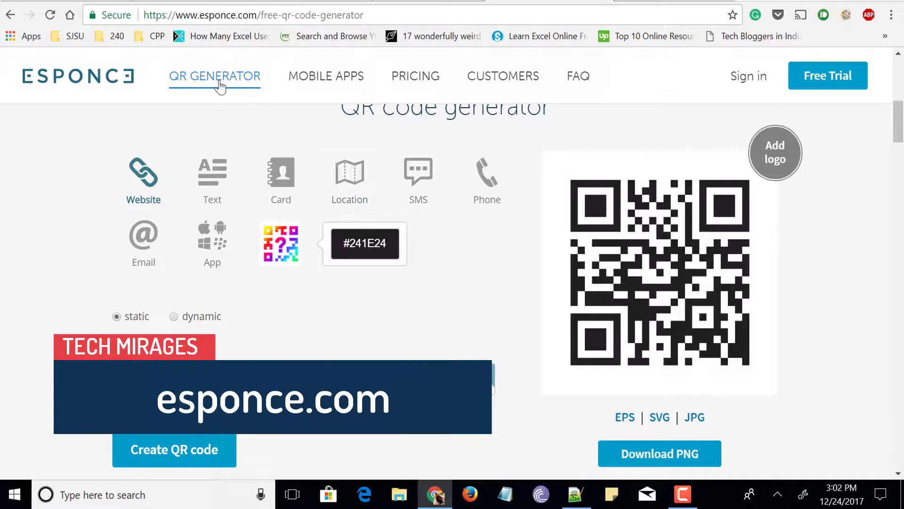
# - Browse esponce's Email, Card and Phone content types, then return to the Website type
pyautogui.click(144, 240)
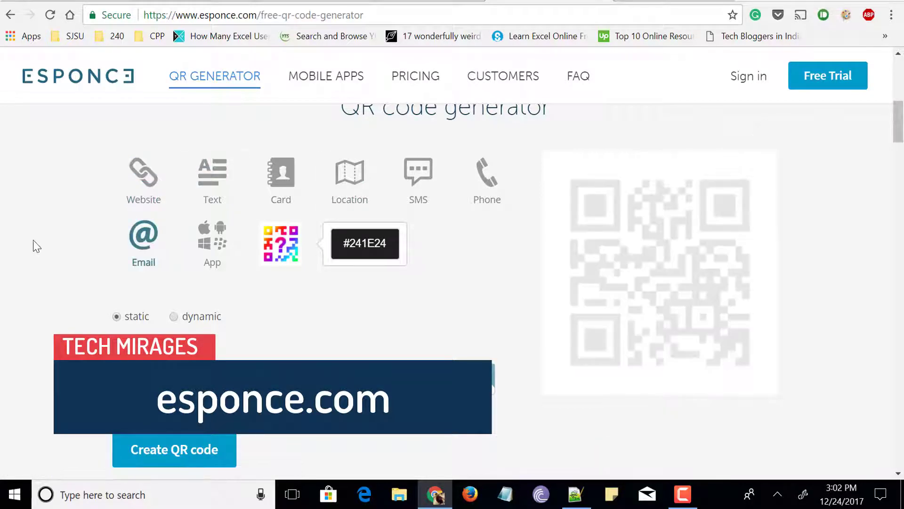
pyautogui.click(143, 200)
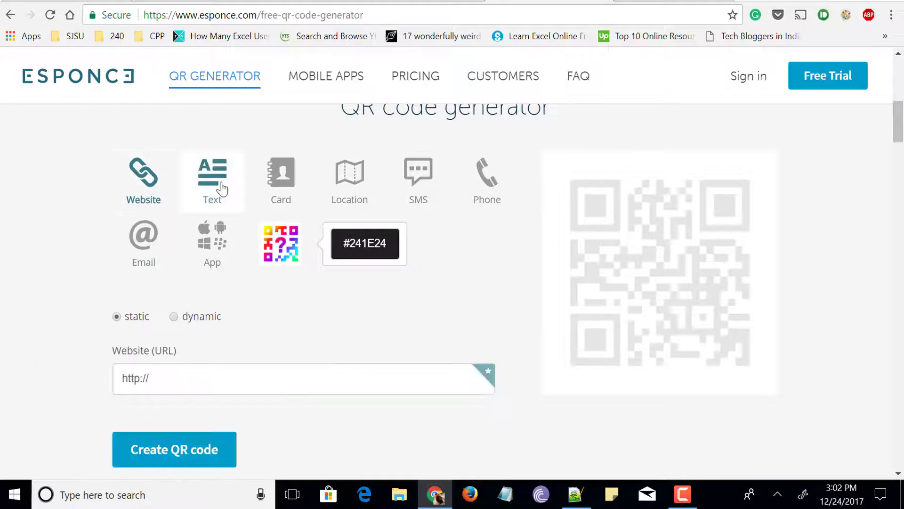
pyautogui.click(281, 181)
pyautogui.click(479, 200)
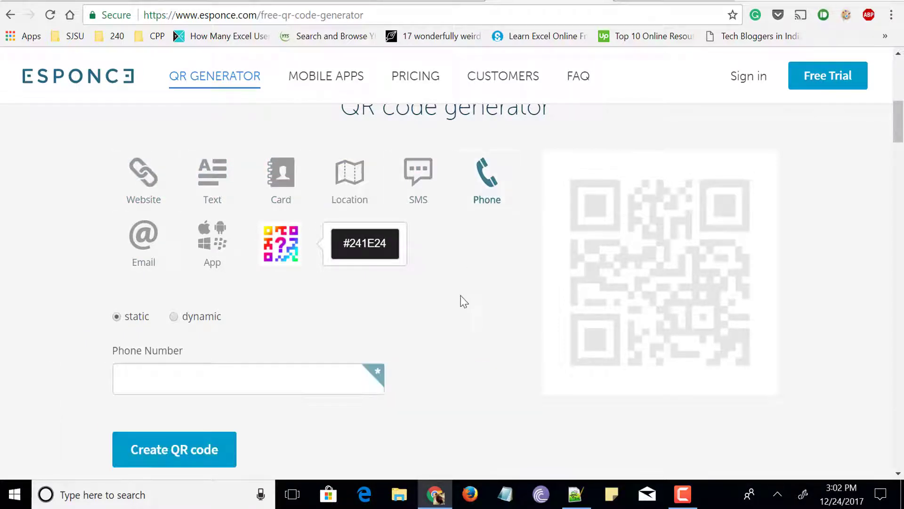
pyautogui.click(281, 184)
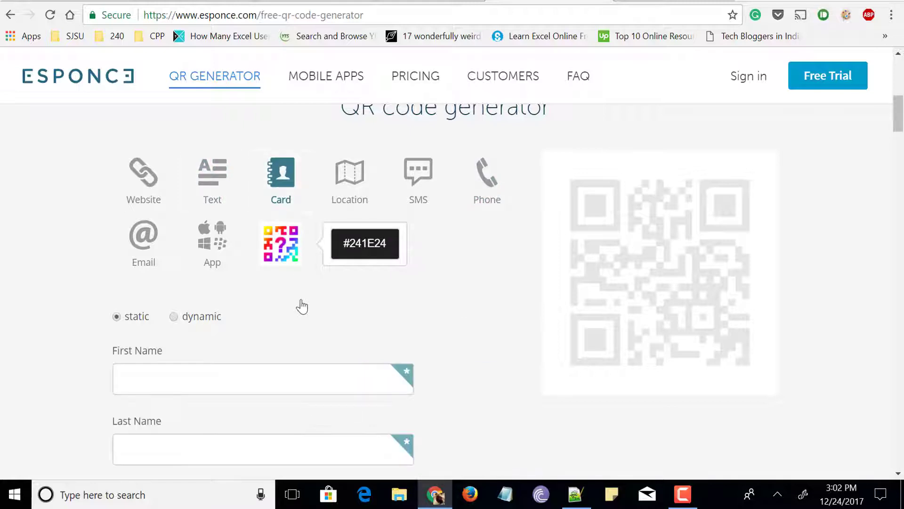
pyautogui.scroll(-4, 301, 299)
pyautogui.scroll(-5, 301, 298)
pyautogui.scroll(10, 301, 299)
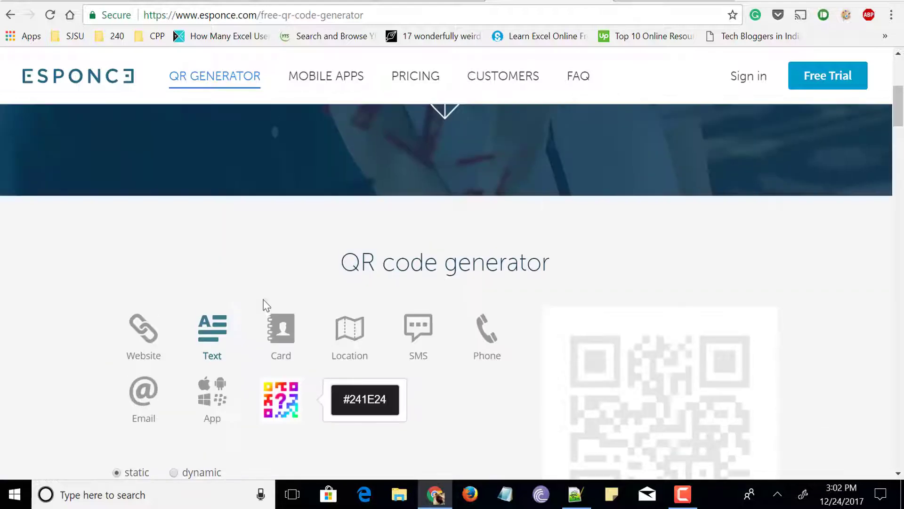
pyautogui.click(144, 330)
pyautogui.scroll(-4, 292, 282)
pyautogui.click(213, 362)
pyautogui.write('www.goog')
pyautogui.press('BackSpace')
pyautogui.press('BackSpace')
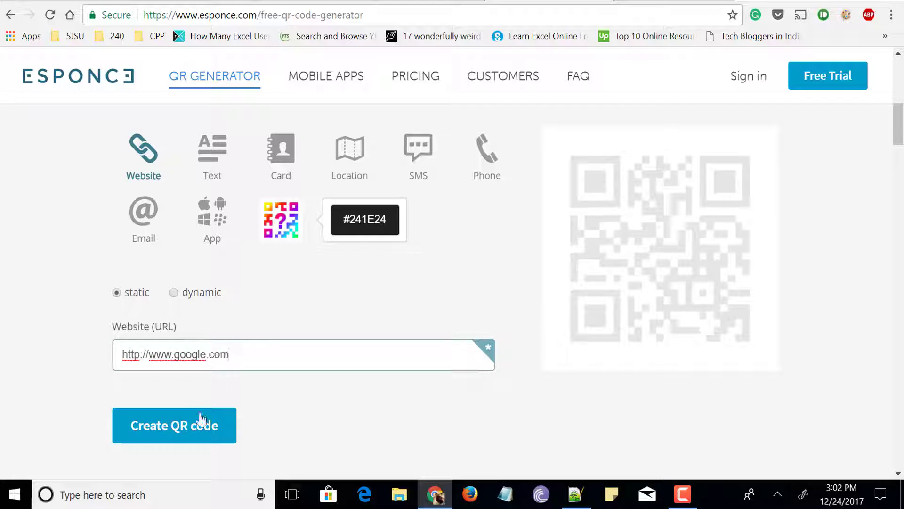
pyautogui.click(192, 426)
# - Download the generated QR code as a PNG and open preview.png
pyautogui.scroll(1, 448, 348)
pyautogui.scroll(-3, 471, 326)
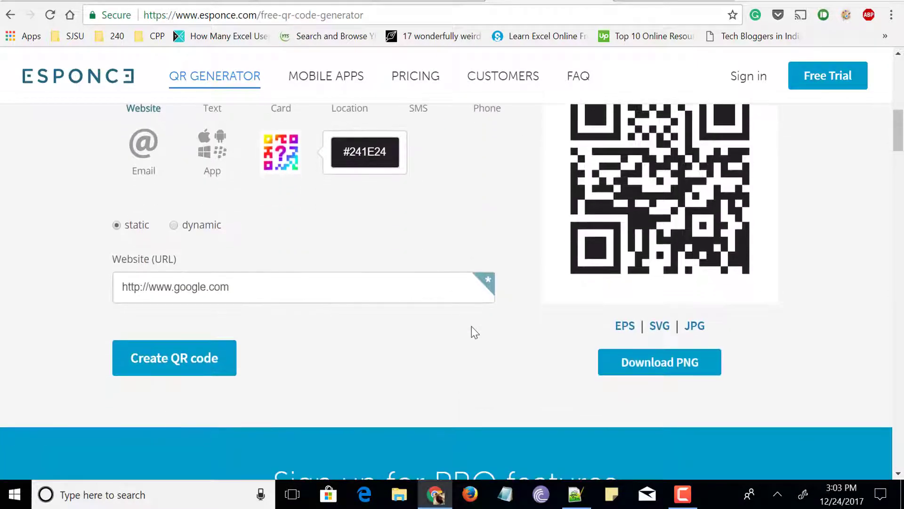
pyautogui.scroll(2, 462, 395)
pyautogui.scroll(-2, 467, 391)
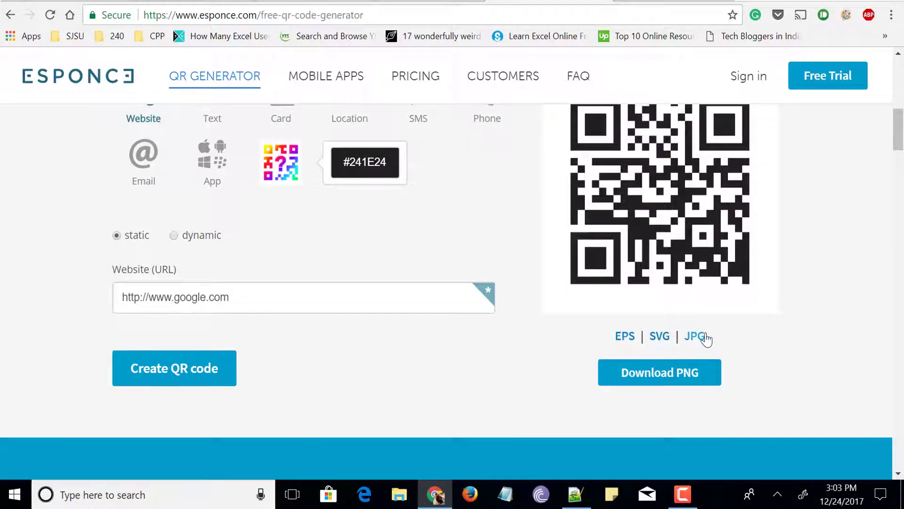
pyautogui.scroll(1, 705, 338)
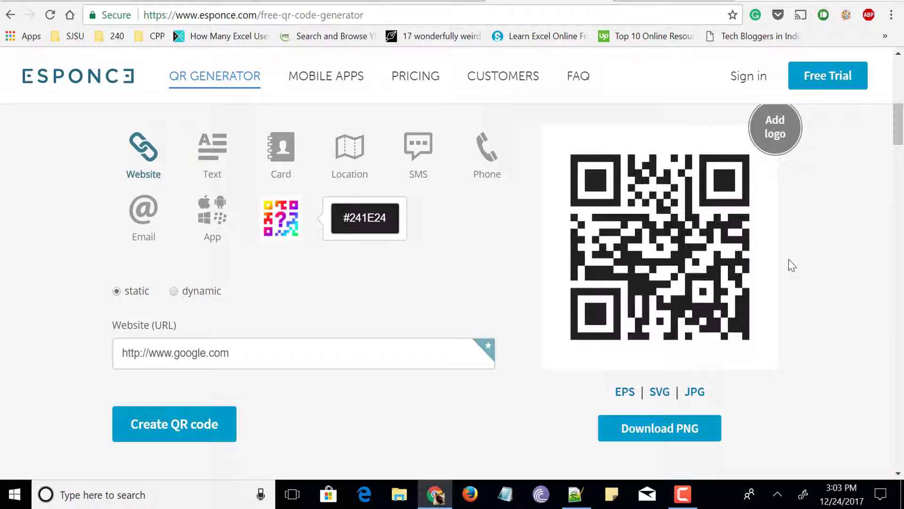
pyautogui.scroll(-2, 793, 266)
pyautogui.click(669, 319)
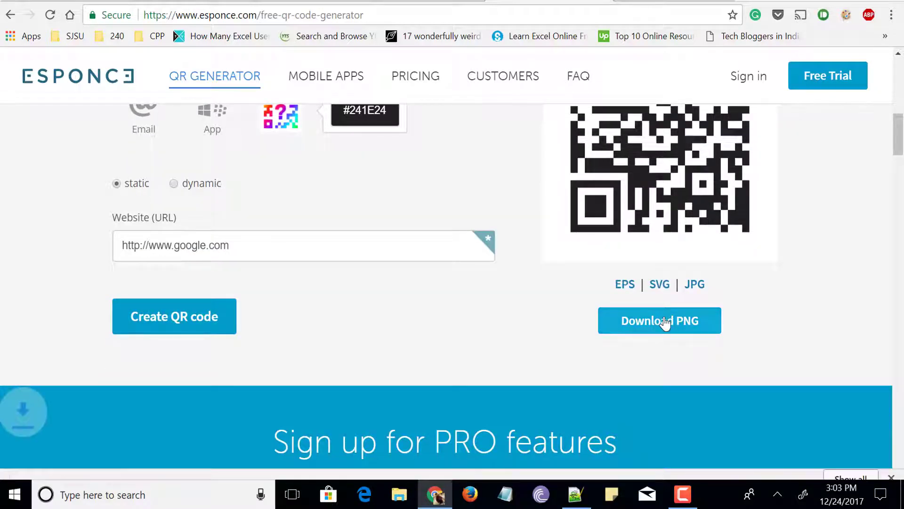
pyautogui.click(110, 459)
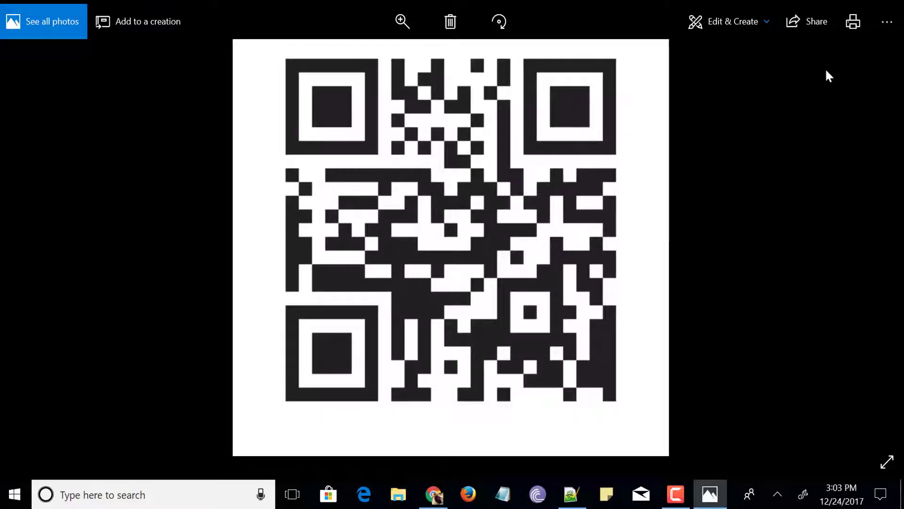
# - Close the Photos viewer and switch to the zxing.appspot.com/generator tab with Ctrl+Tab
pyautogui.click(891, 3)
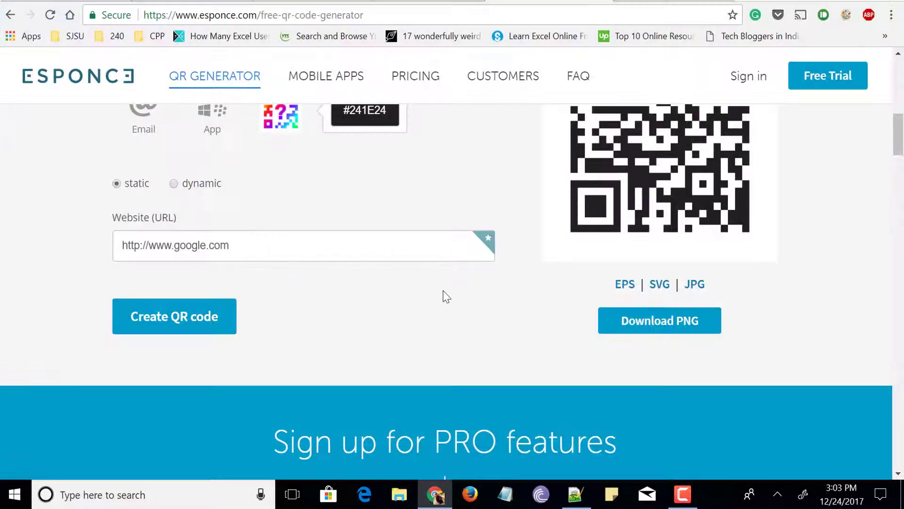
pyautogui.scroll(7, 446, 295)
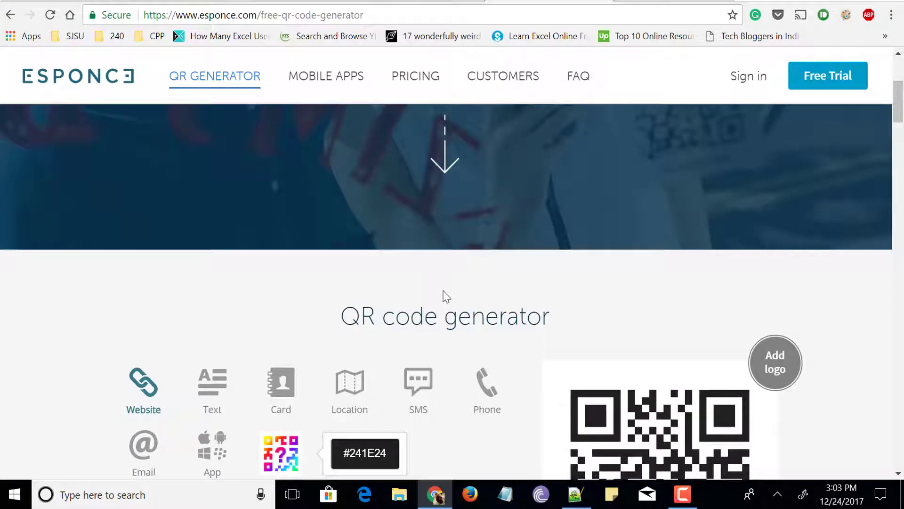
pyautogui.scroll(-3, 446, 295)
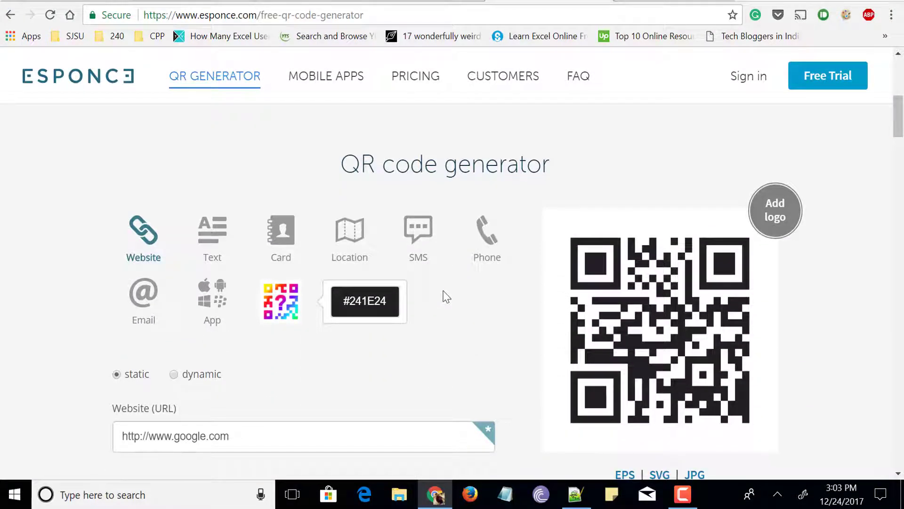
pyautogui.hotkey('ctrl', 'Tab')
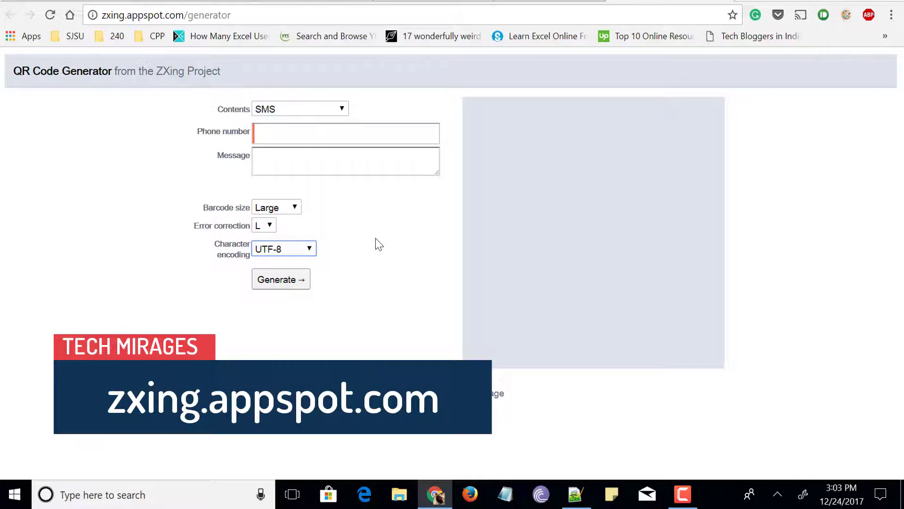
# - Choose Calendar event contents titled 'event', dated 22 to 30 December, and generate it
pyautogui.click(312, 110)
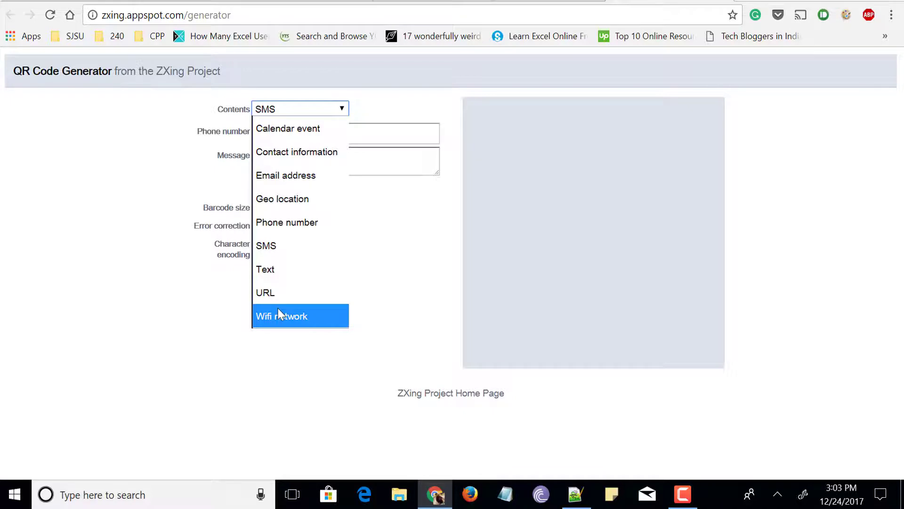
pyautogui.click(310, 128)
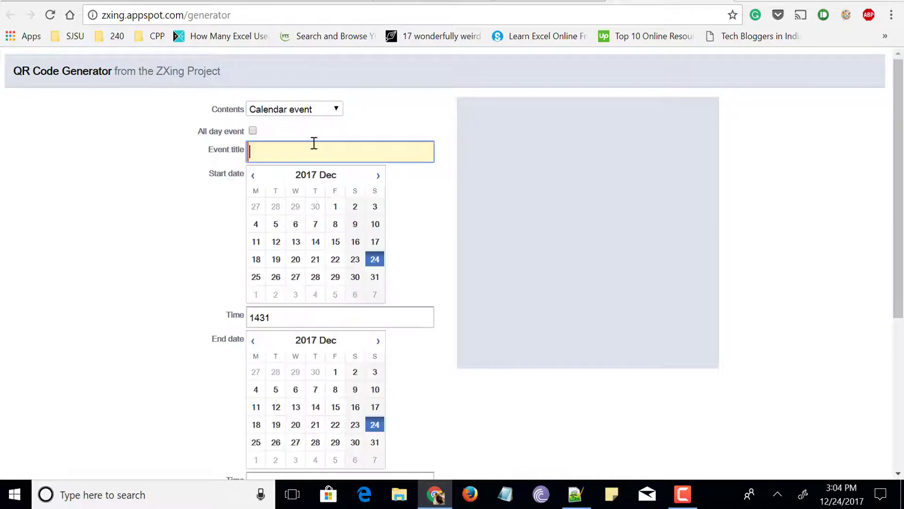
pyautogui.write('event')
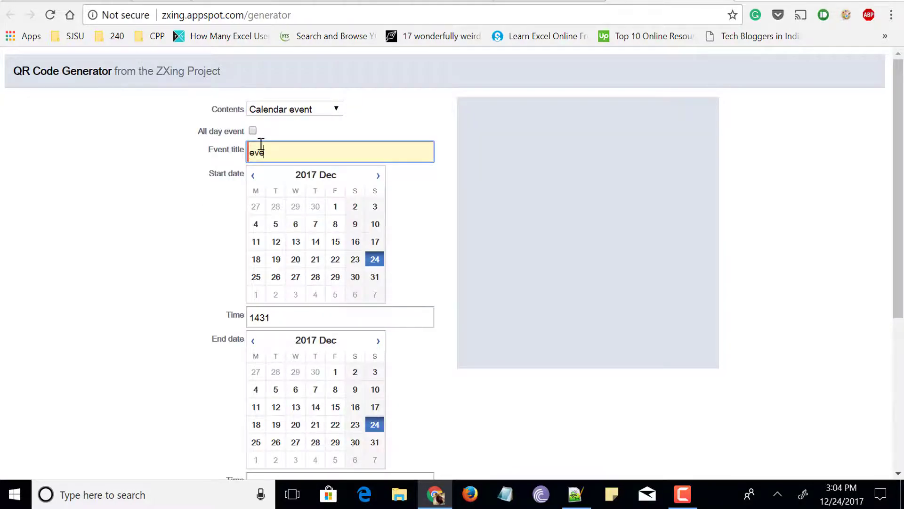
pyautogui.click(335, 261)
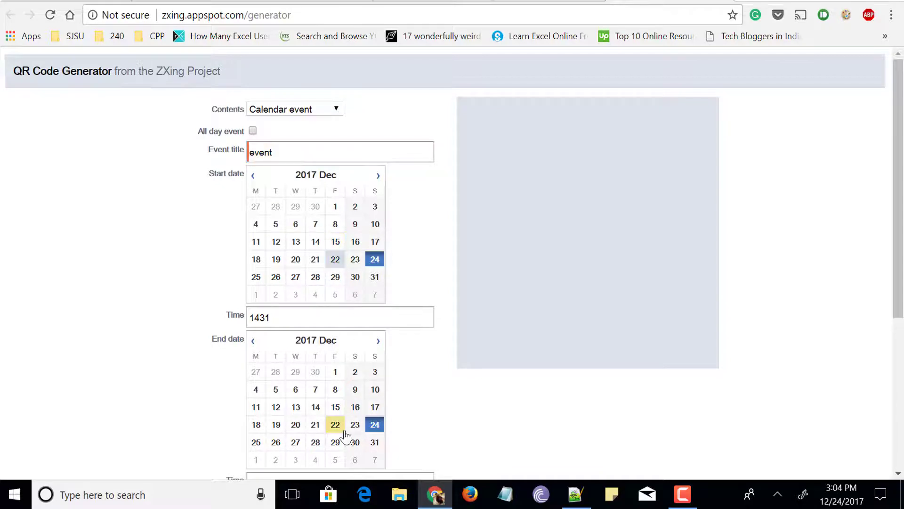
pyautogui.click(355, 442)
pyautogui.scroll(-5, 454, 414)
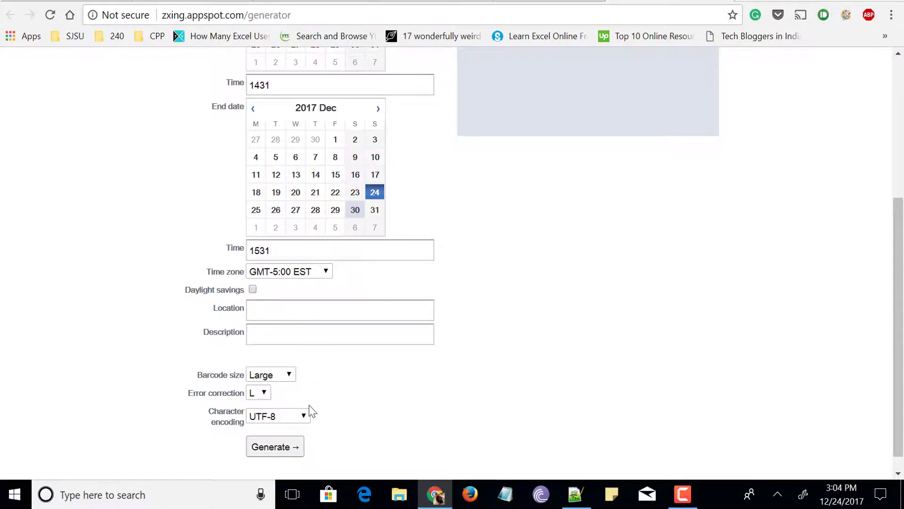
pyautogui.click(281, 451)
pyautogui.scroll(5, 496, 364)
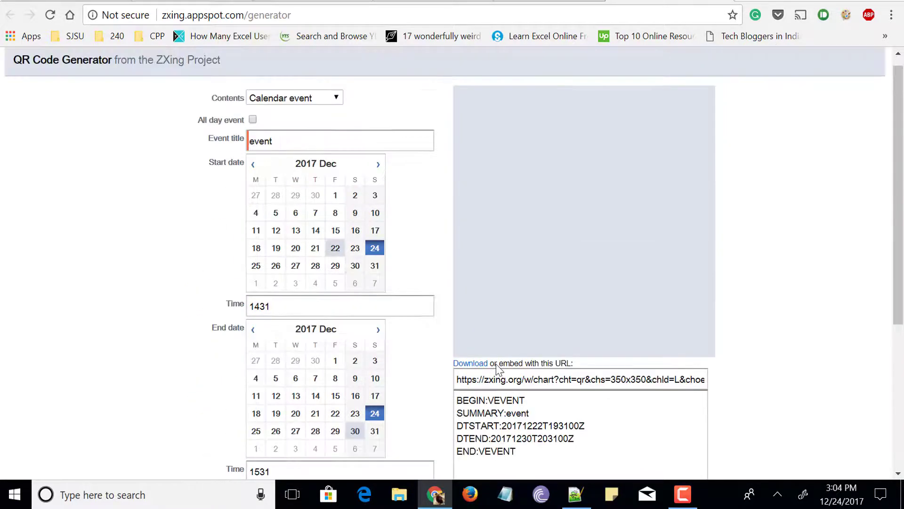